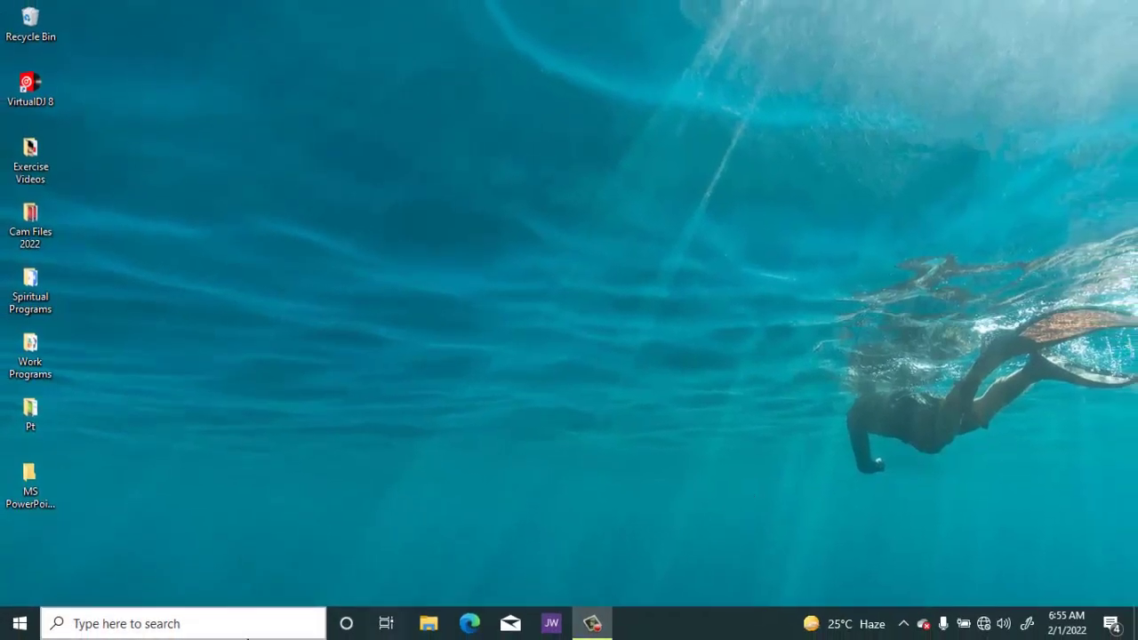
Find PowerPoint by searching for "power" and launch the app.
click(18, 633)
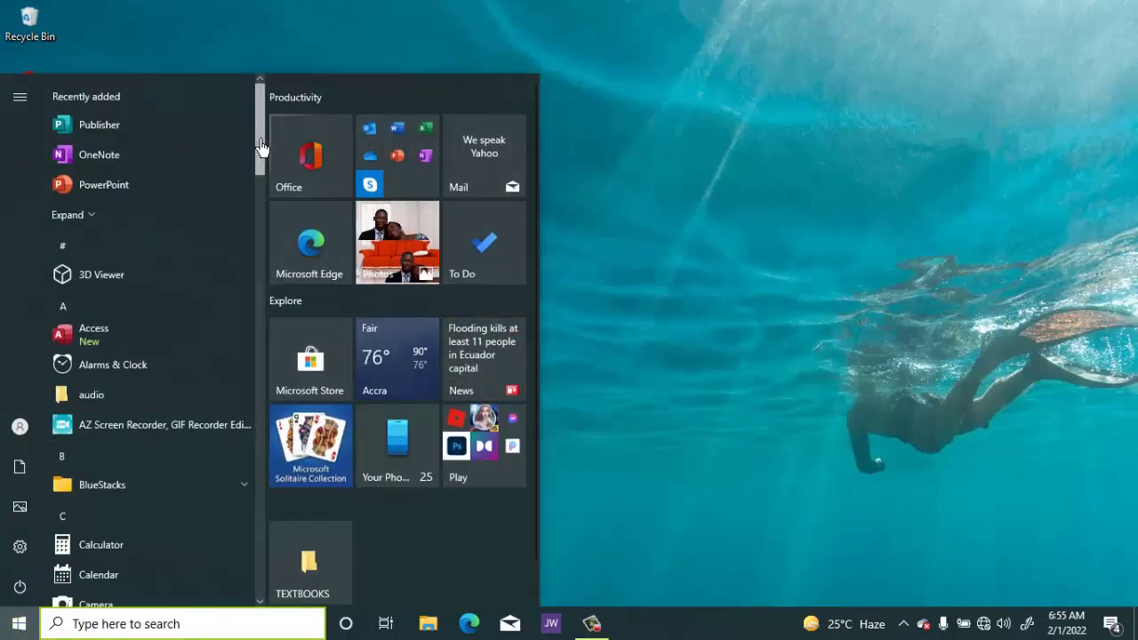
drag(261, 148, 266, 388)
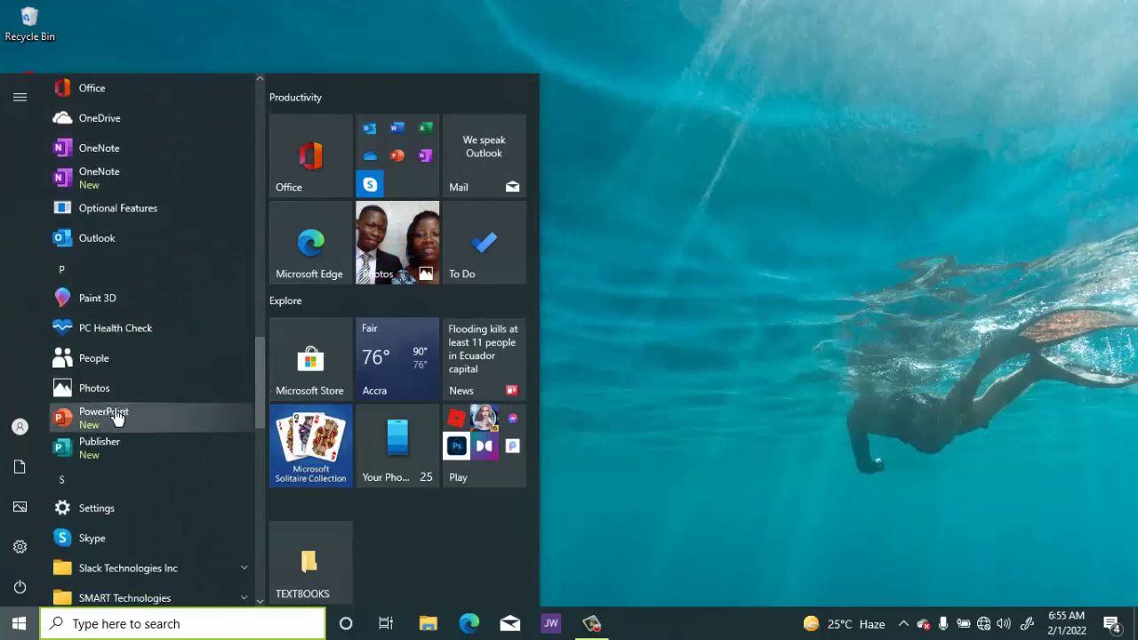
click(85, 625)
text(s)
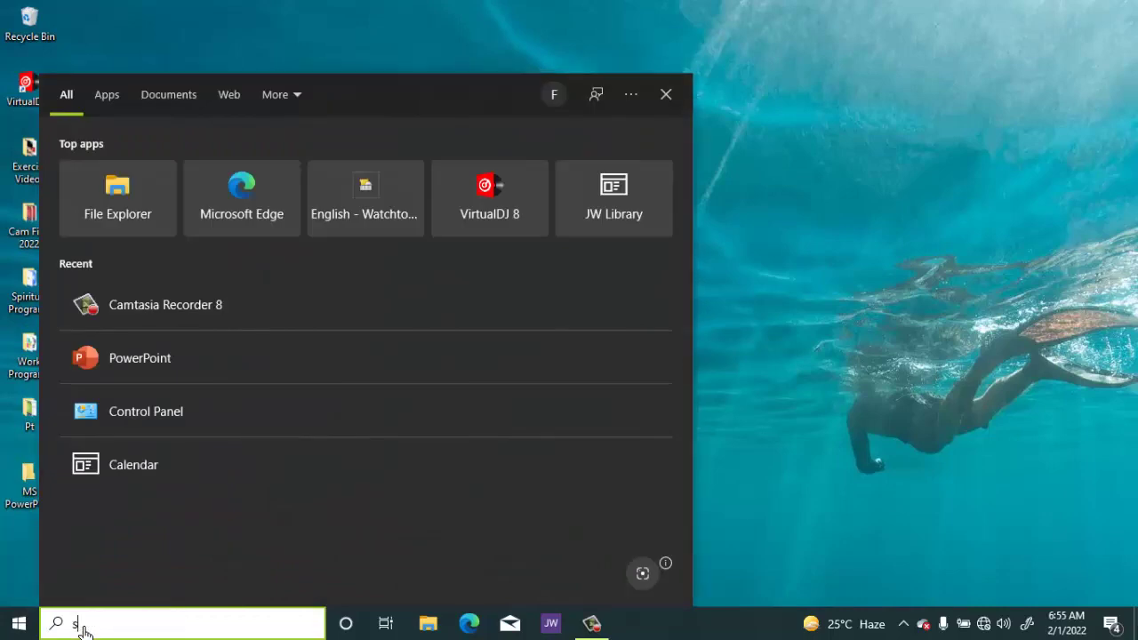
text(e)
key(BackSpace)
key(BackSpace)
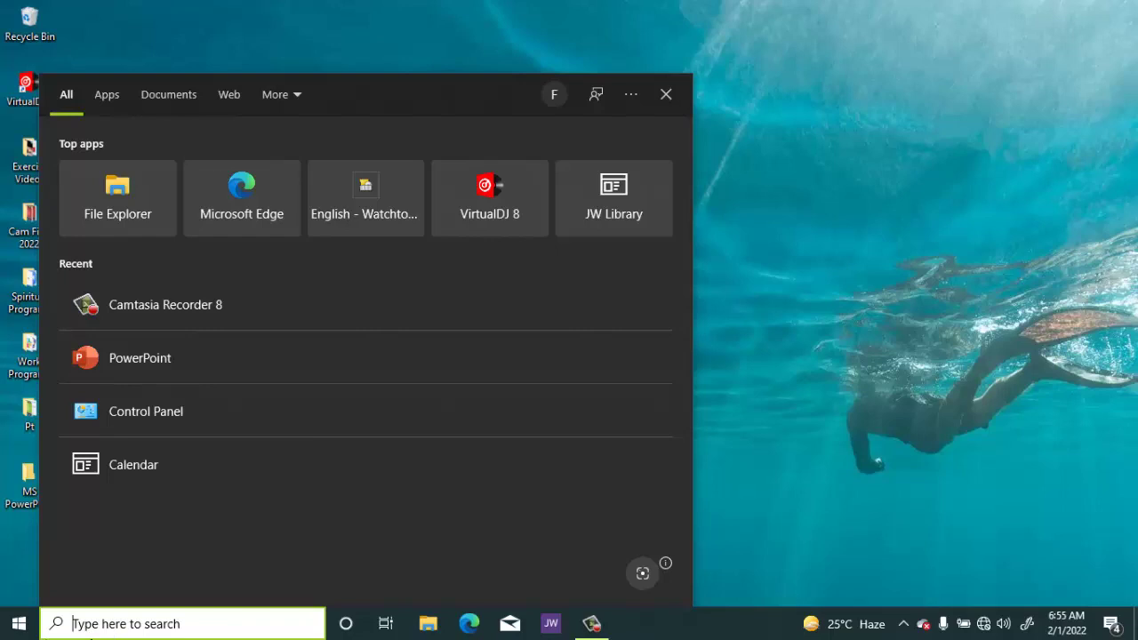
text(power)
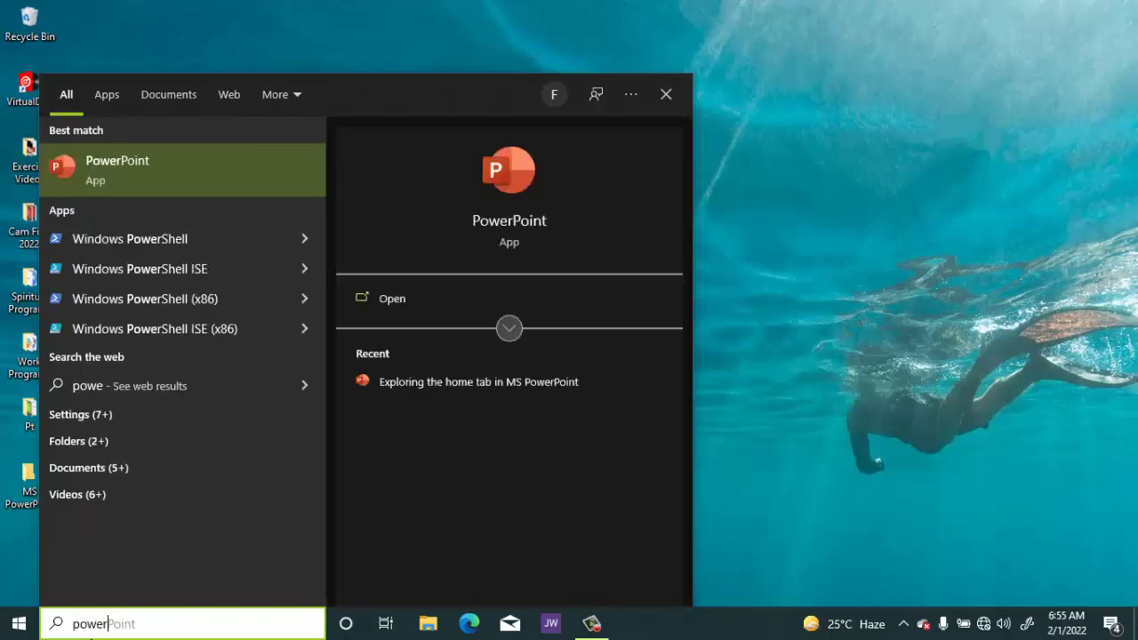
click(509, 172)
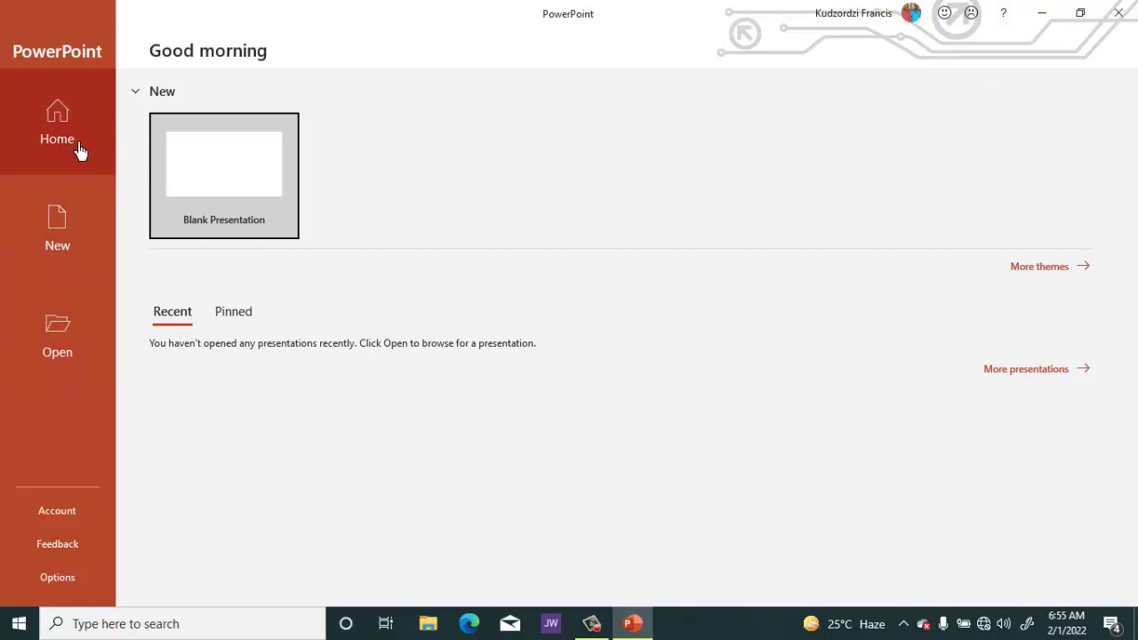
Browse the templates for new files and create a blank presentation.
click(67, 245)
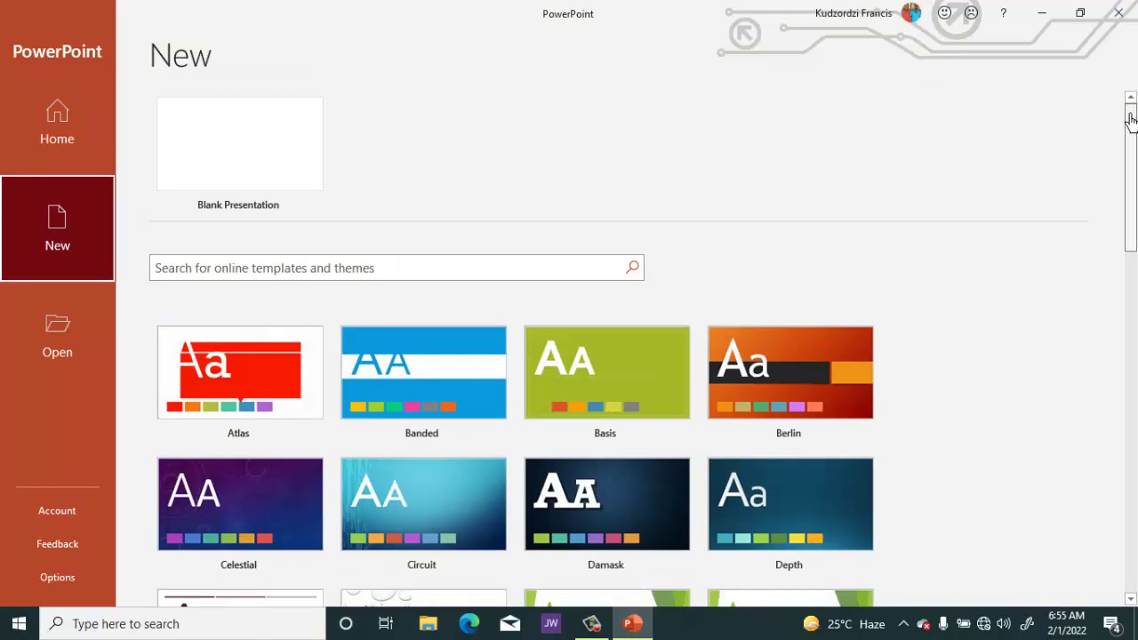
mouse_move(1131, 120)
mouse_down()
mouse_move(1135, 547)
mouse_move(1112, 234)
mouse_move(1122, 294)
mouse_move(1117, 116)
mouse_up()
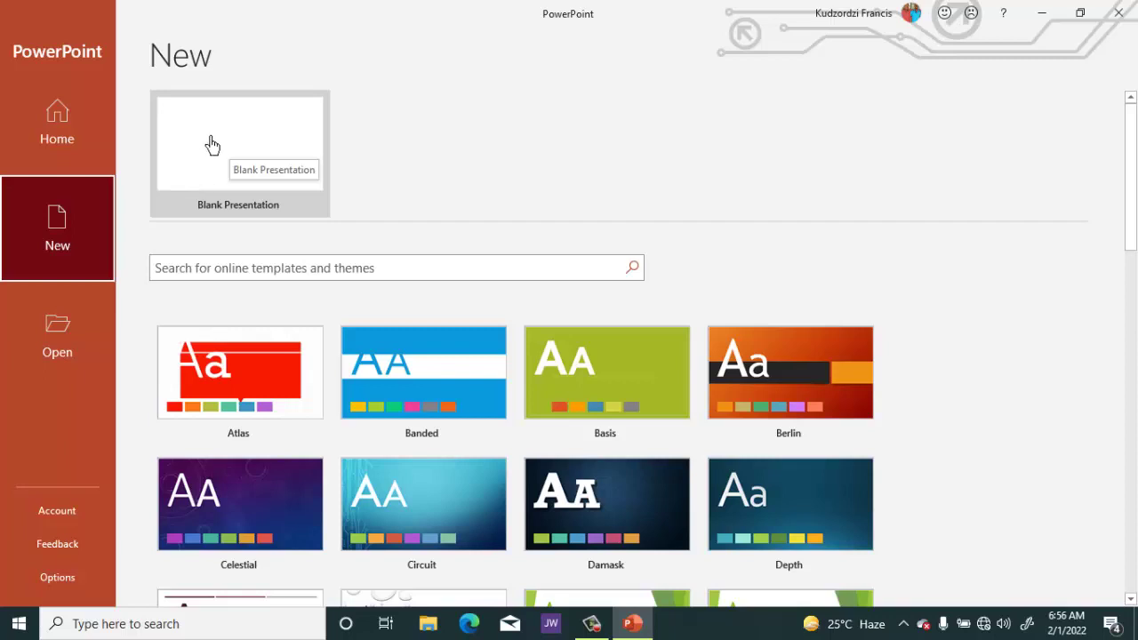
click(240, 150)
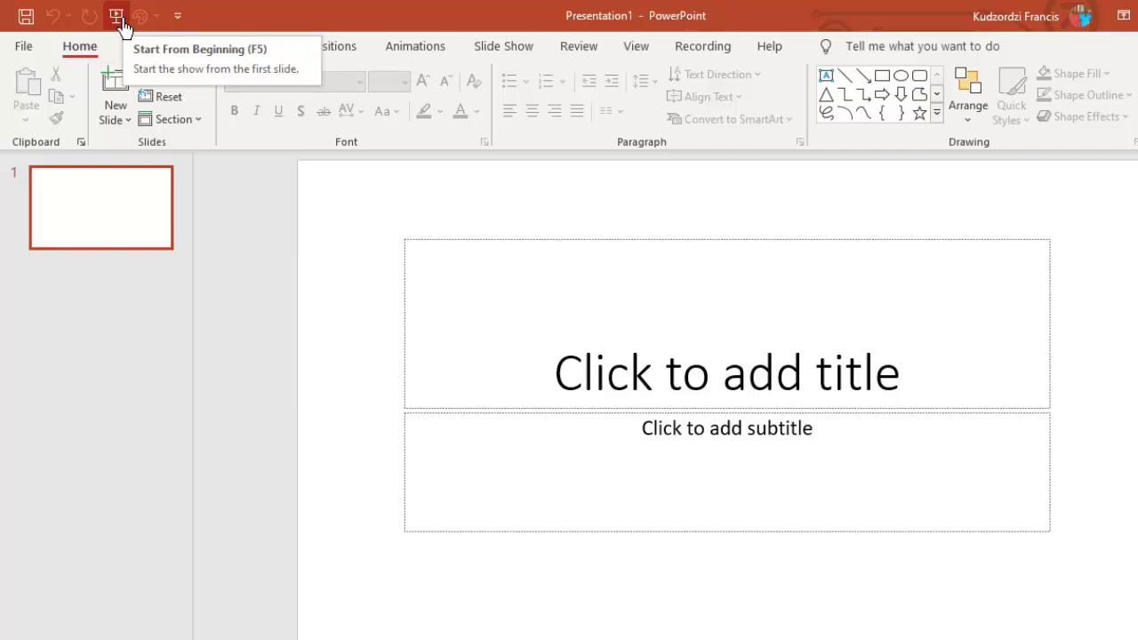
Add the Email and Quick Print commands to the Quick Access Toolbar.
click(177, 16)
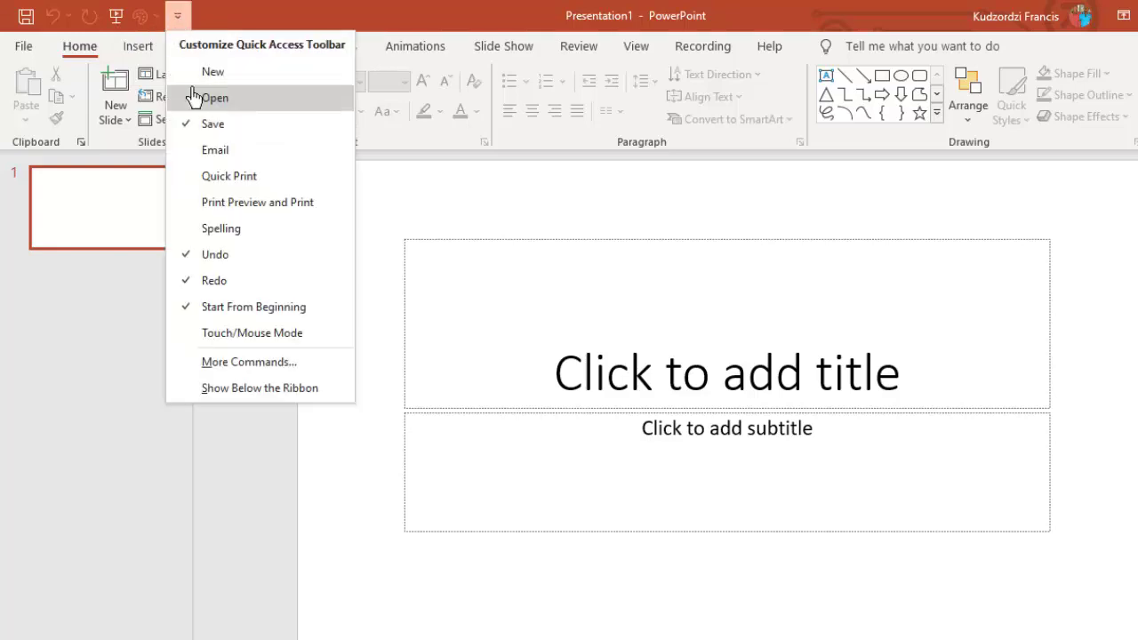
click(200, 151)
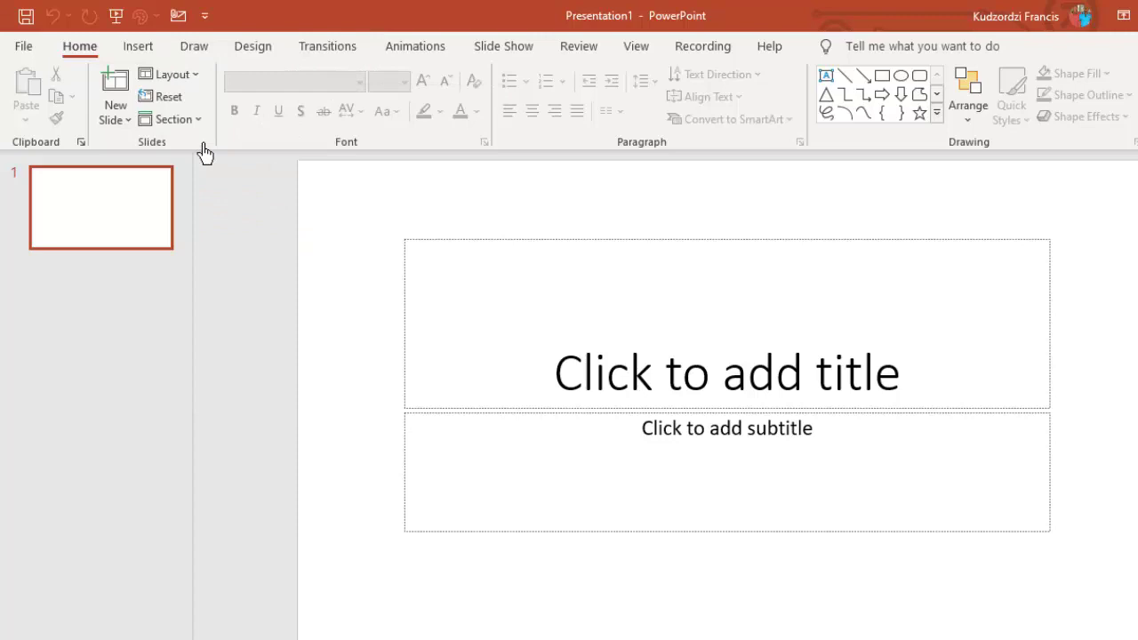
click(204, 16)
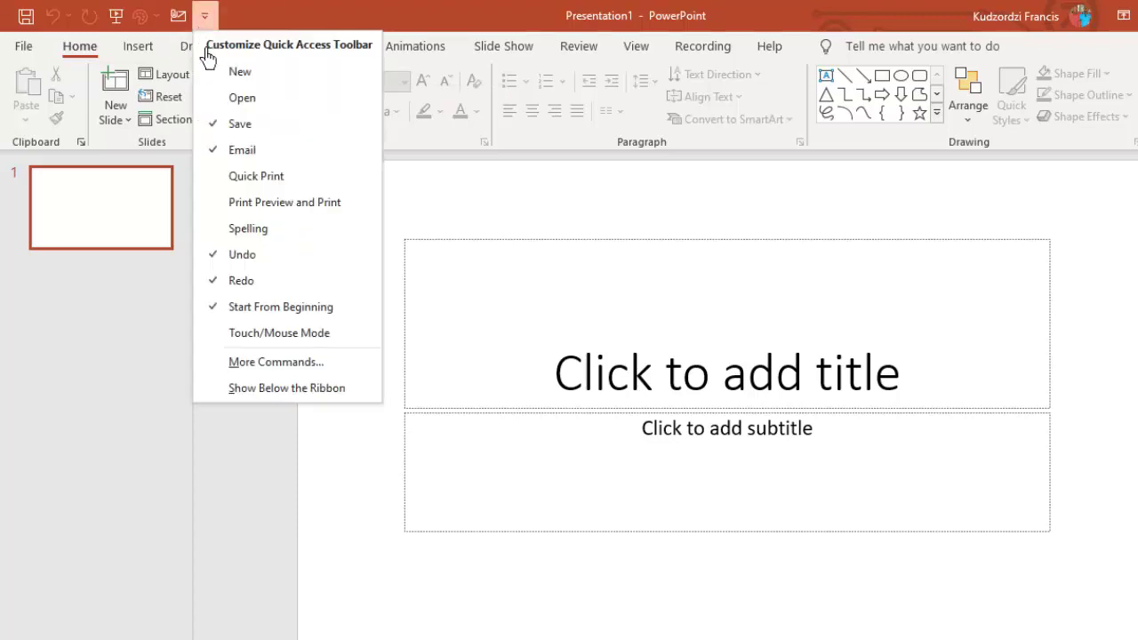
click(243, 182)
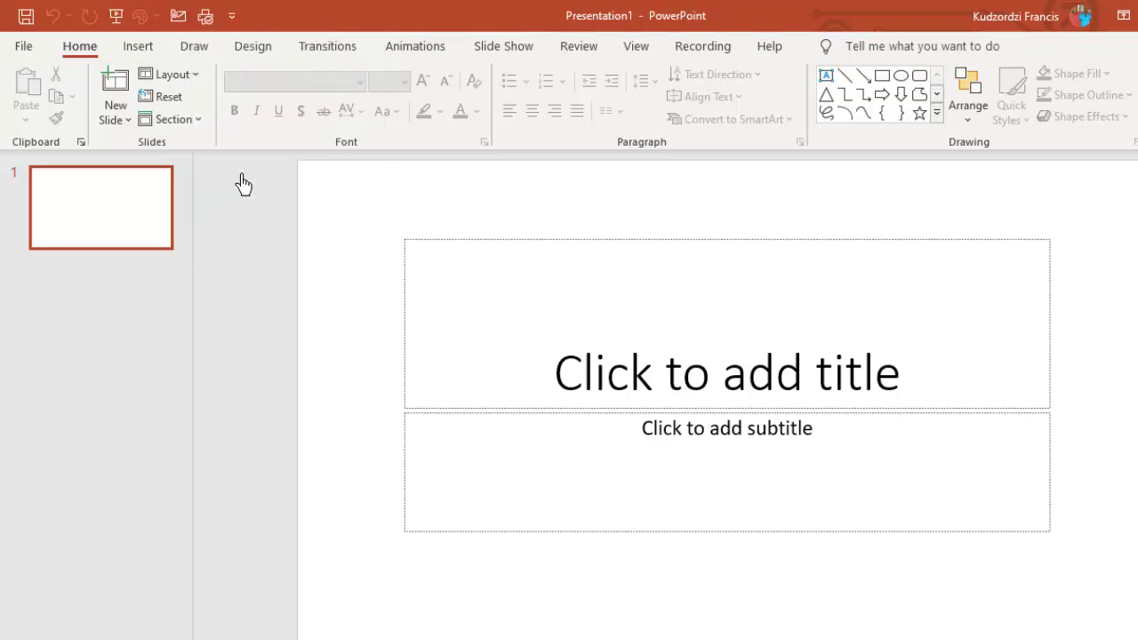
Remove the Email and Quick Print commands from the Quick Access Toolbar.
click(230, 17)
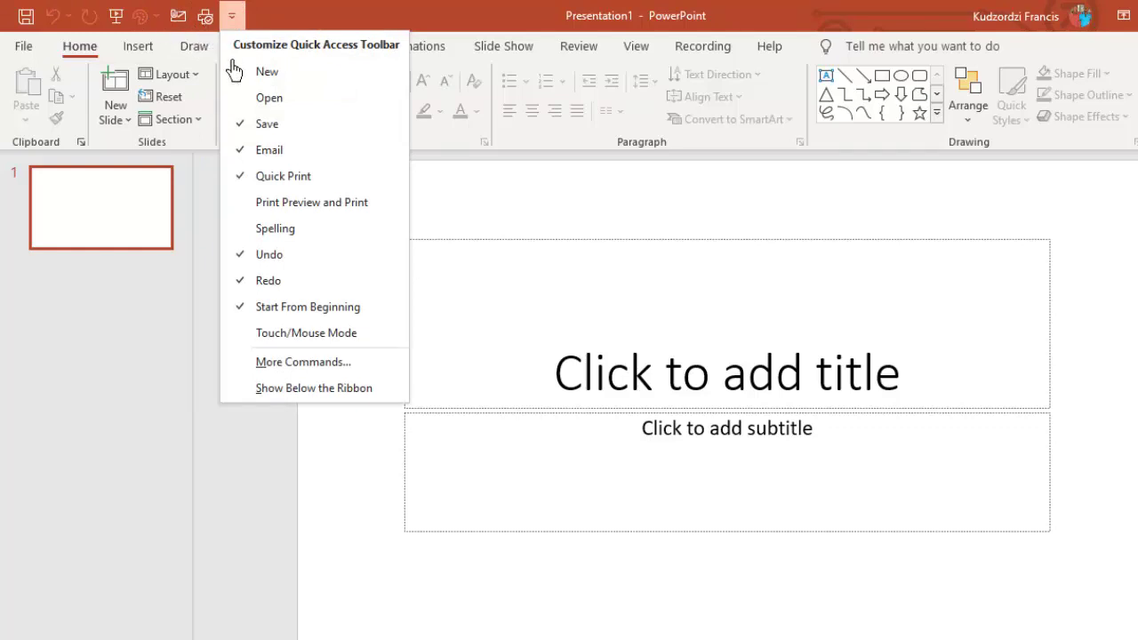
click(242, 153)
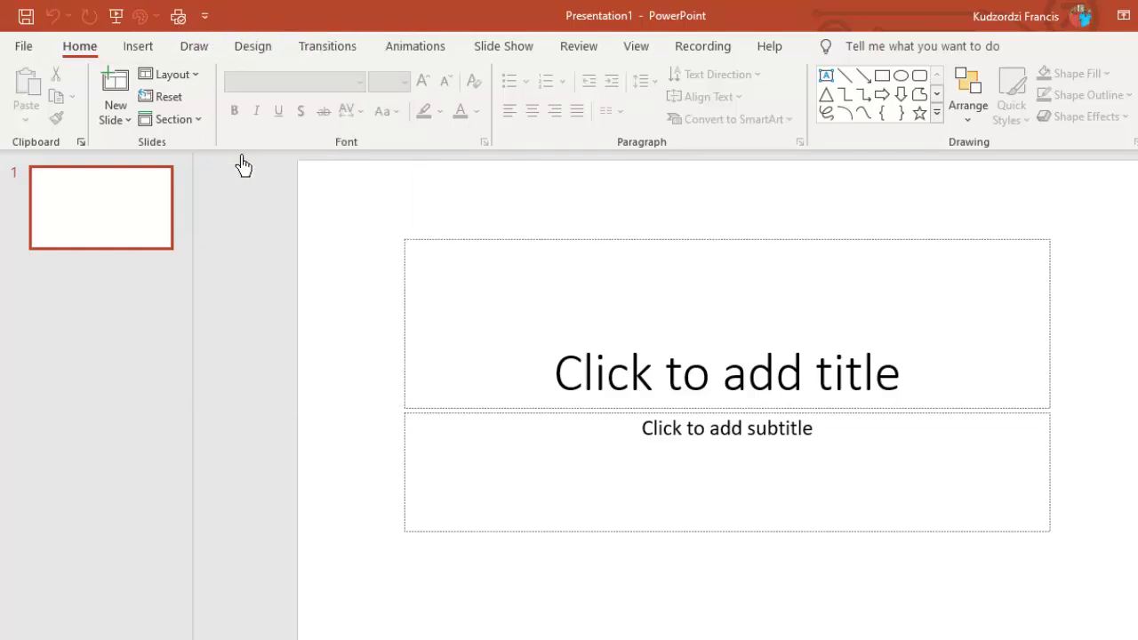
click(204, 16)
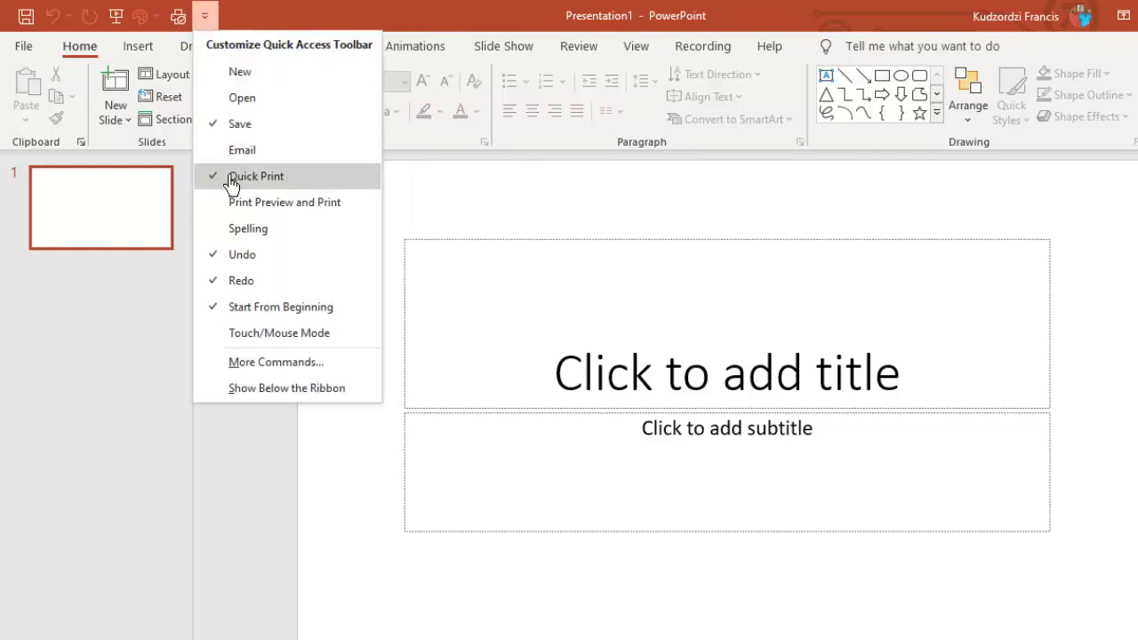
click(219, 182)
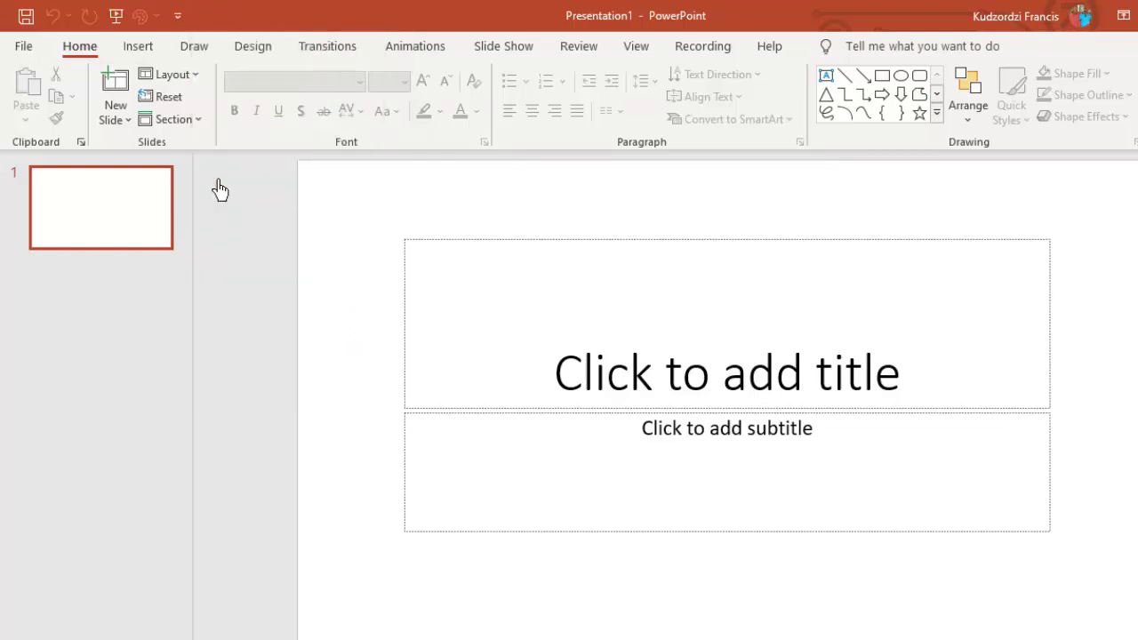
Start saving the new presentation and choose the MS PowerPoint Tutorials folder on the Desktop as its location.
click(25, 16)
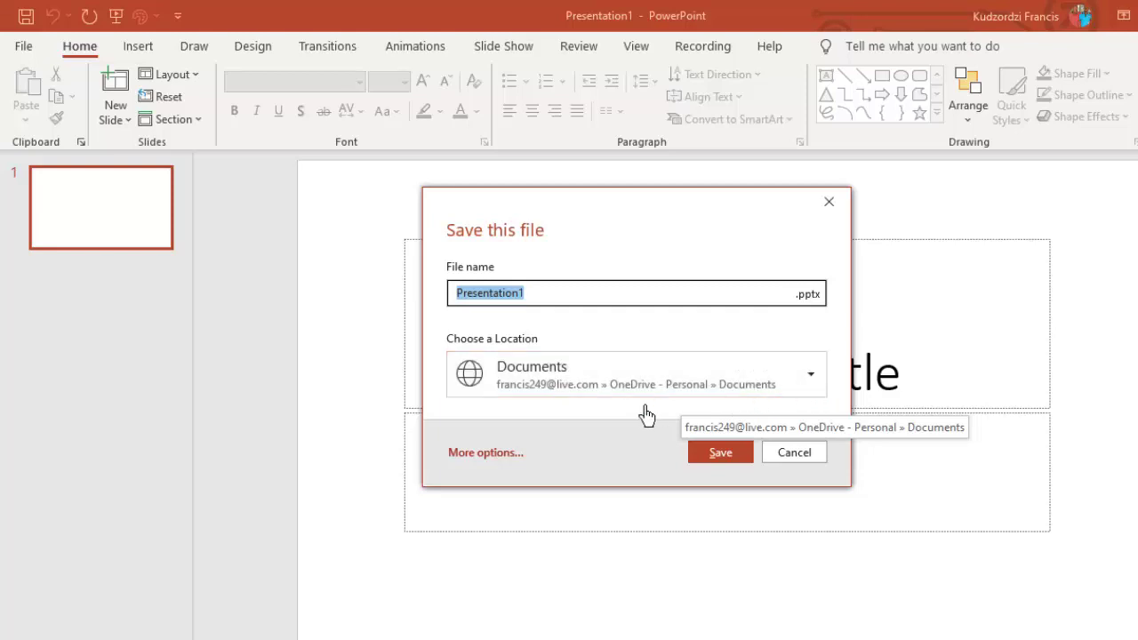
click(481, 465)
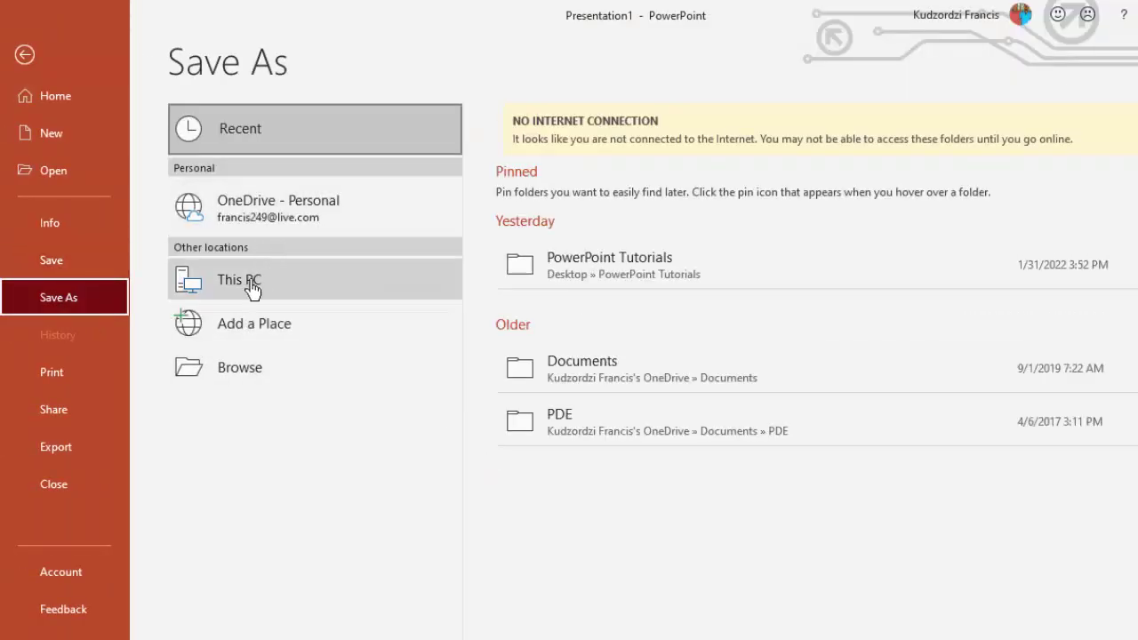
click(250, 384)
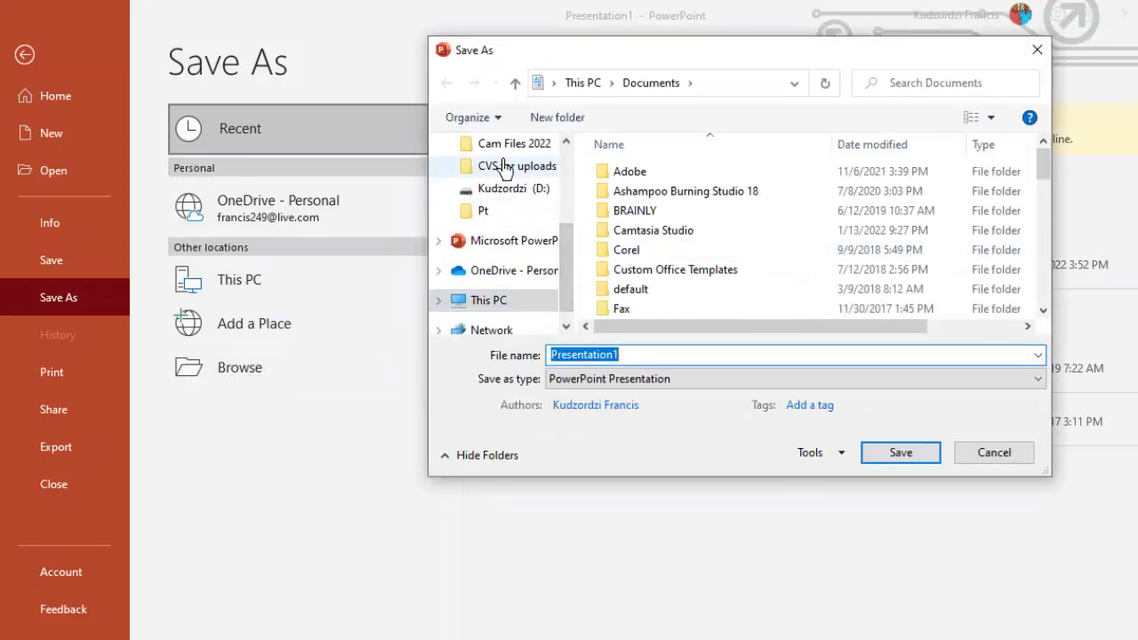
scroll(569, 169, up, 3)
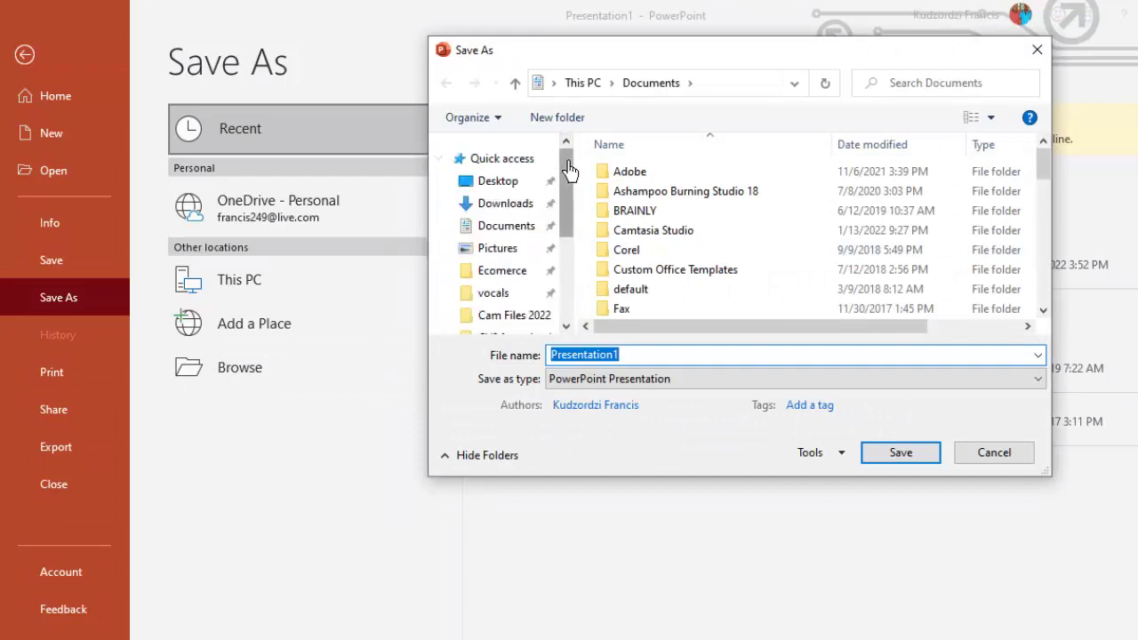
click(502, 184)
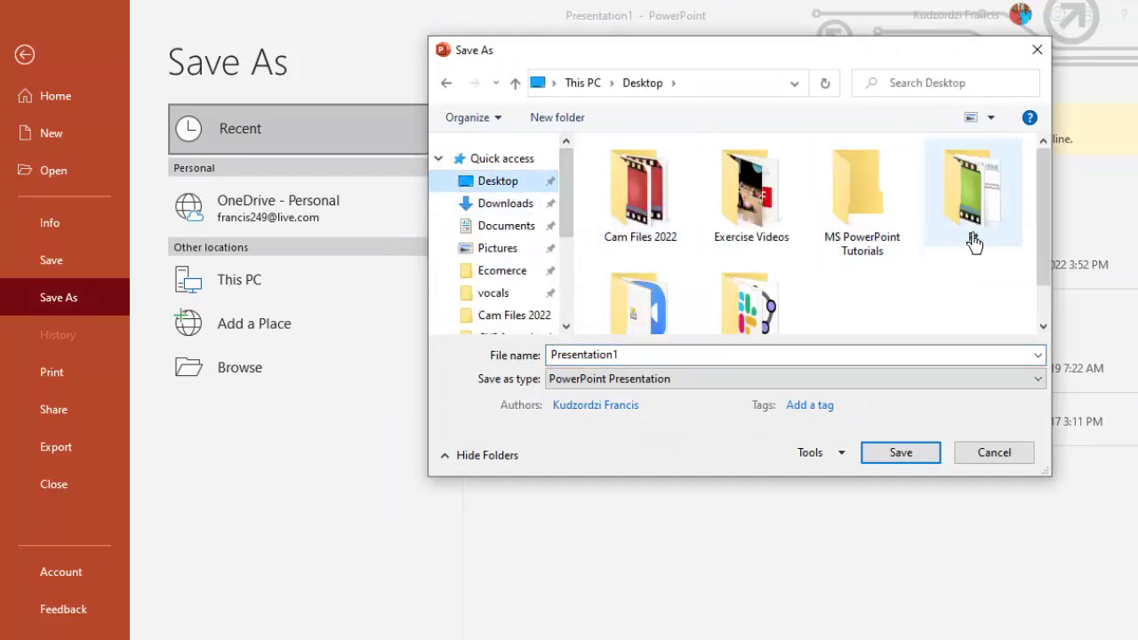
scroll(1044, 309, down, 1)
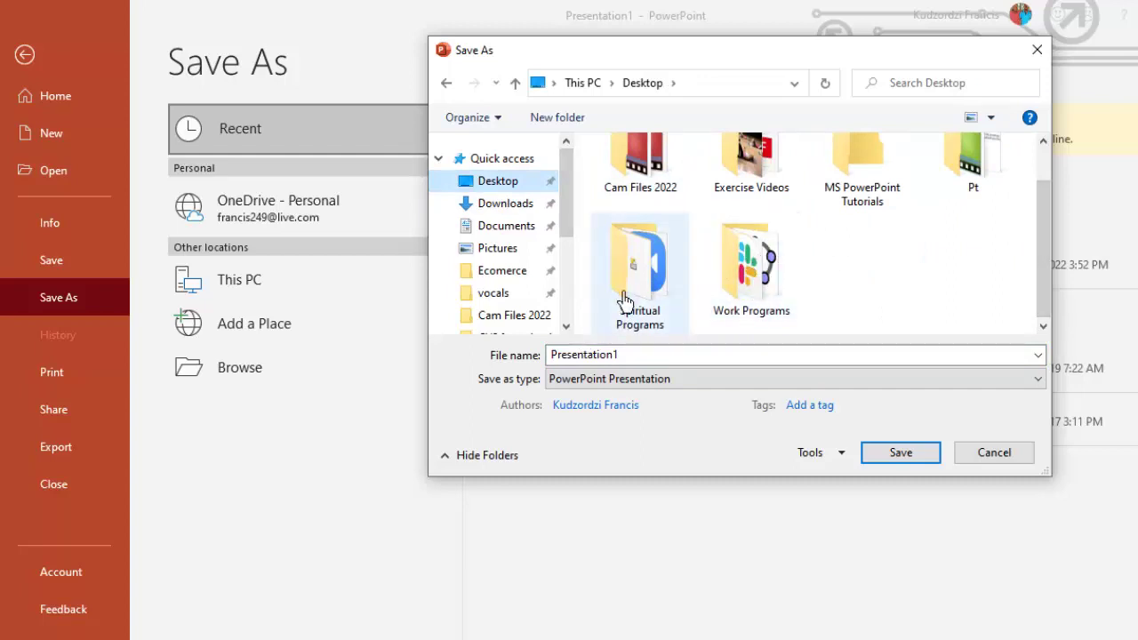
double_click(875, 181)
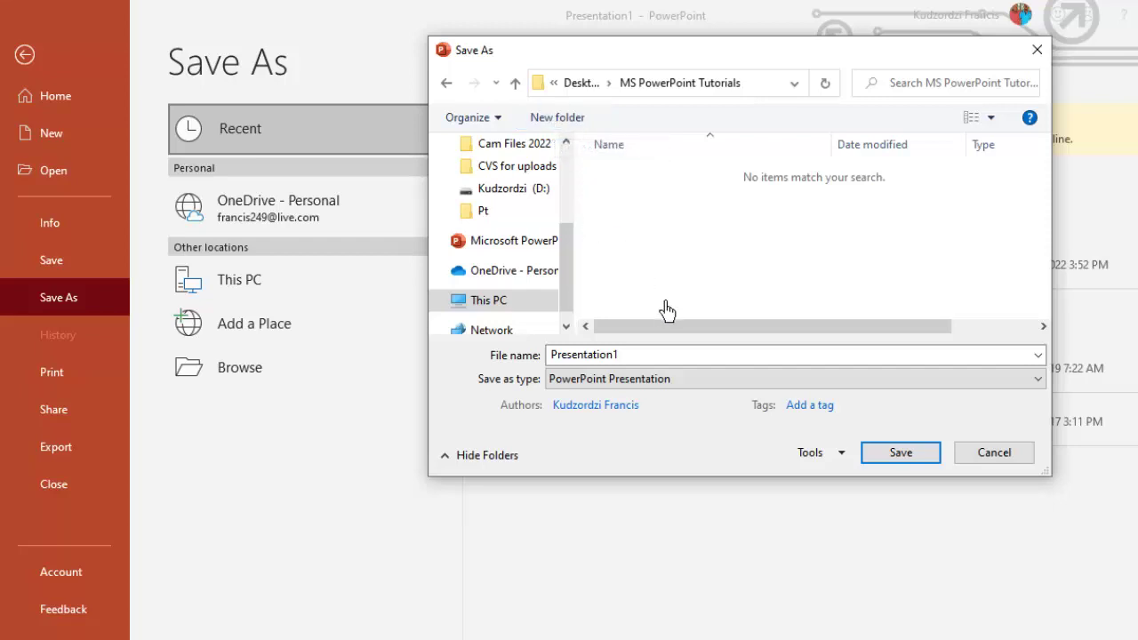
Name the file "Saving a presentation in MS PowerPoint" and save it as a PowerPoint Presentation.
double_click(620, 359)
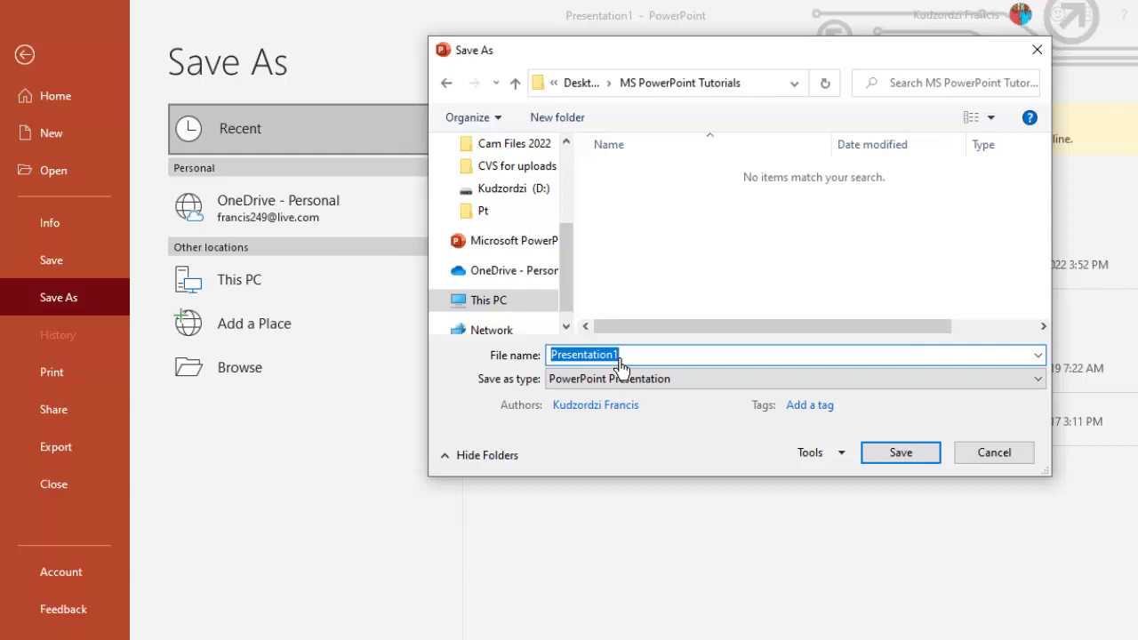
text(Saving a p)
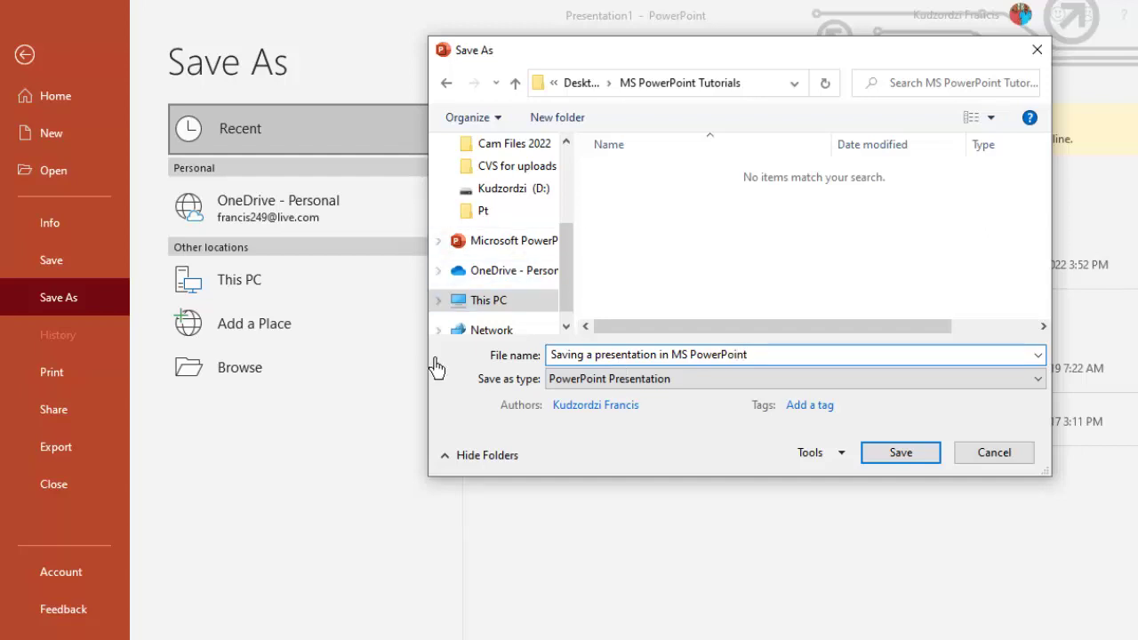
click(935, 469)
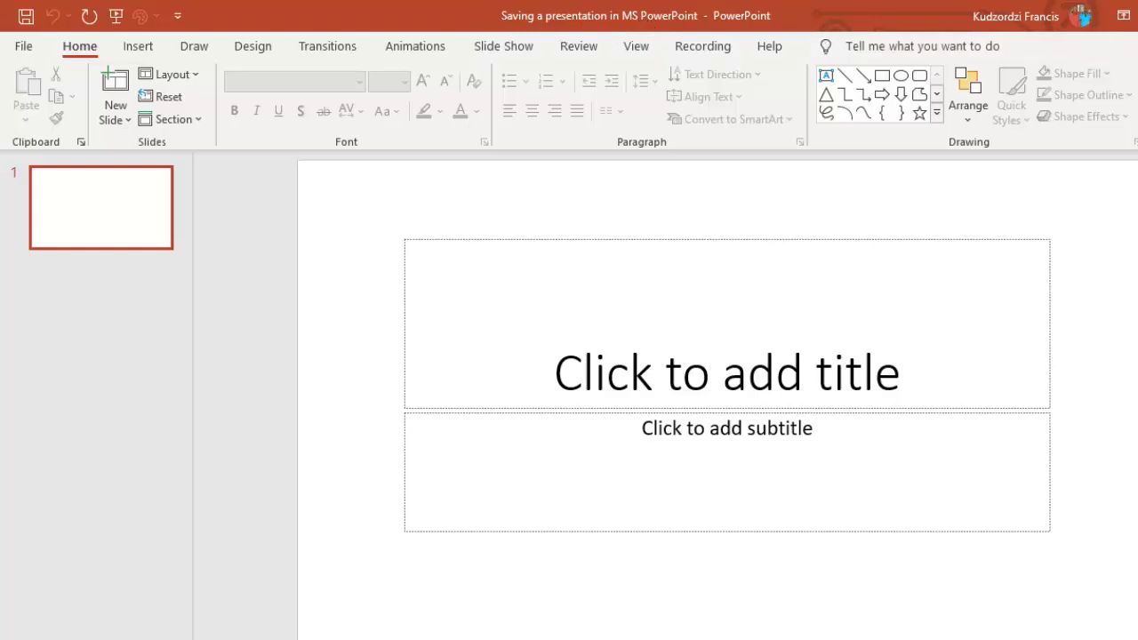
Save a copy as "Saving a presentation in Microsoft PowerPoint" in the MS PowerPoint Tutorials folder and return to the desktop.
click(25, 50)
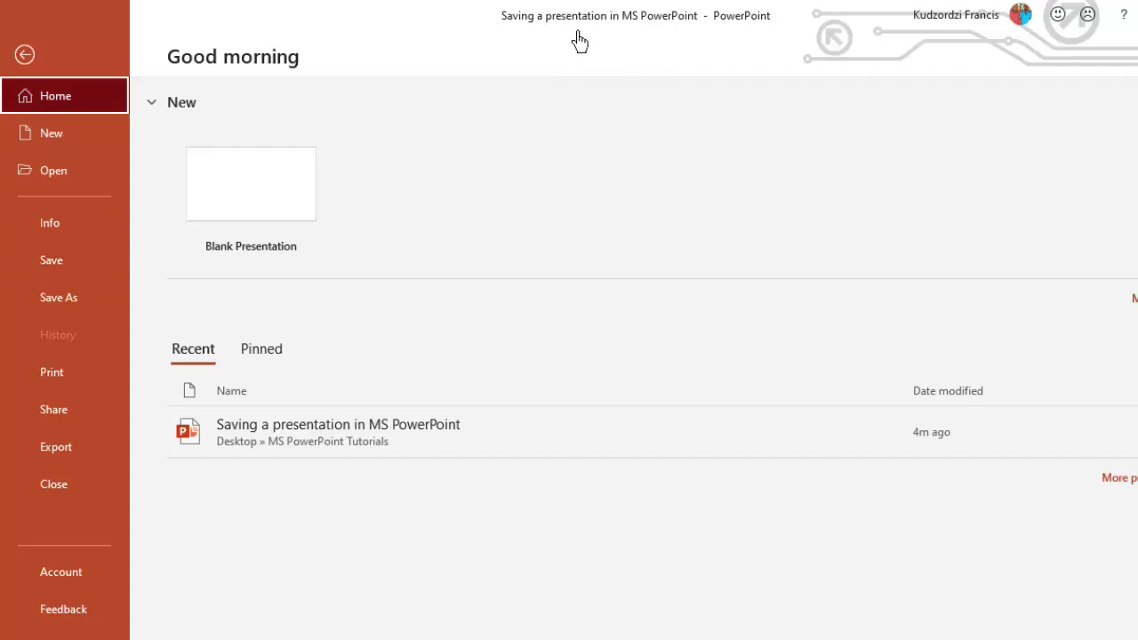
click(50, 302)
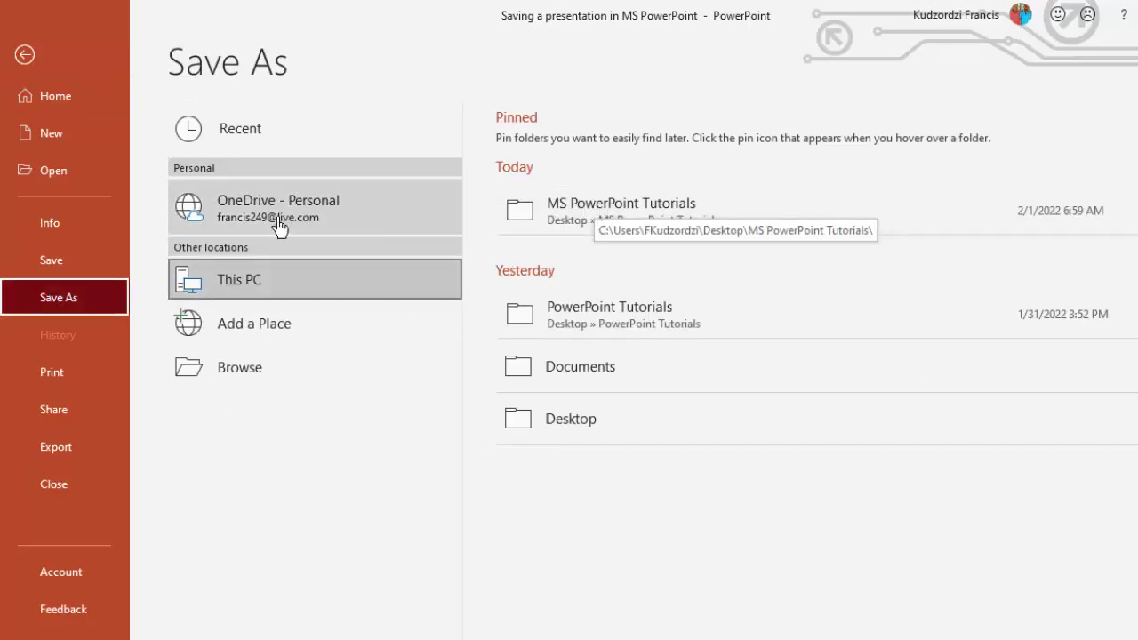
click(664, 226)
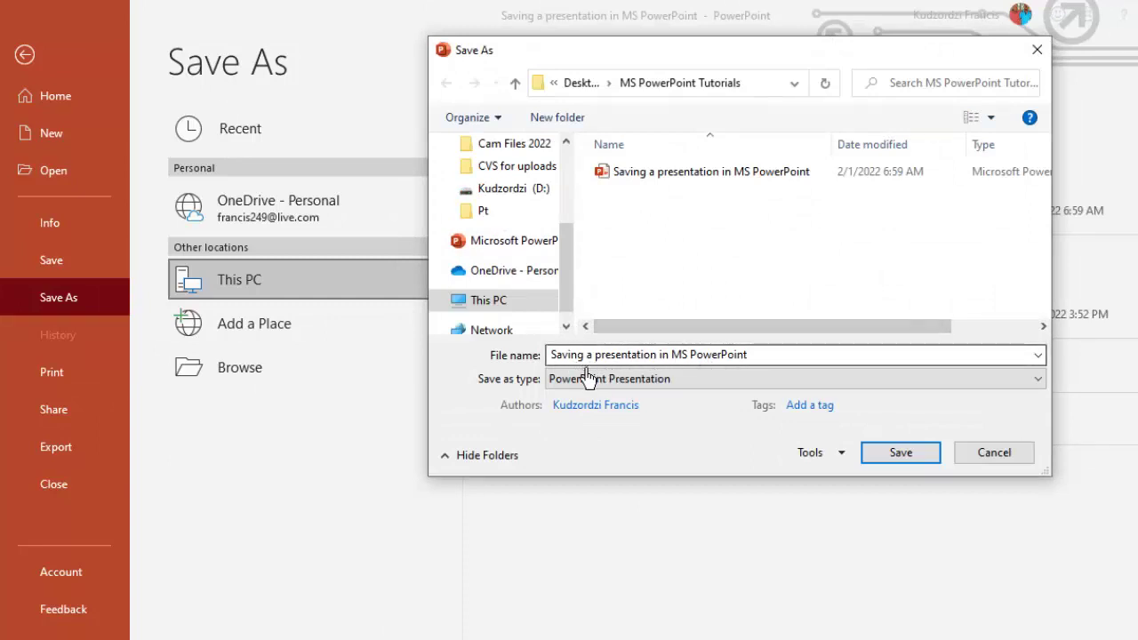
click(686, 360)
click(686, 360)
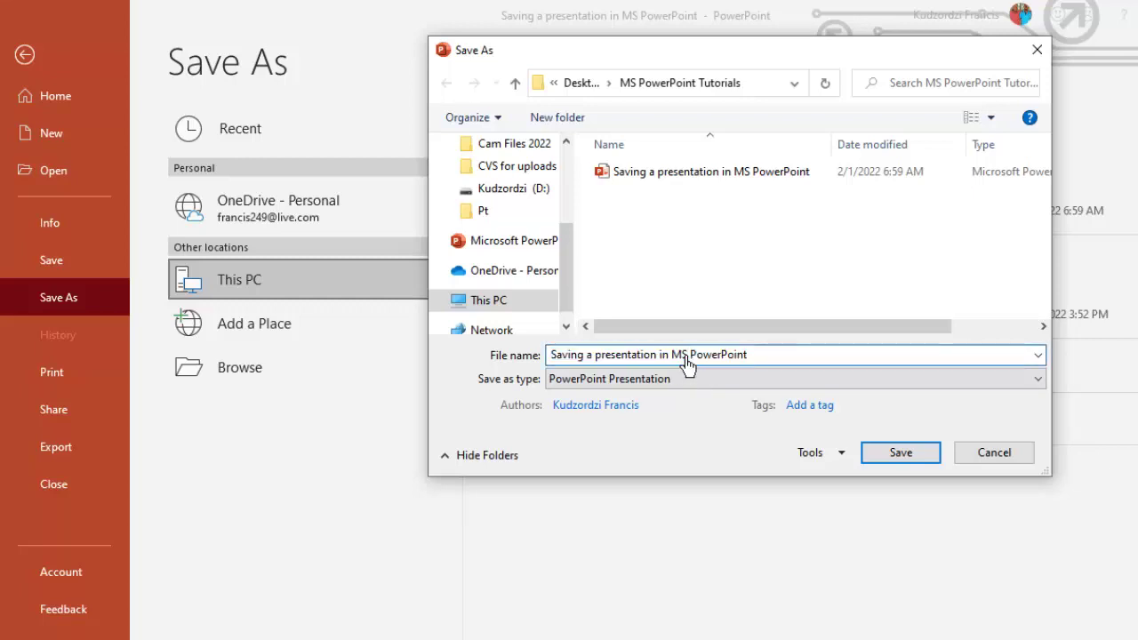
key(BackSpace)
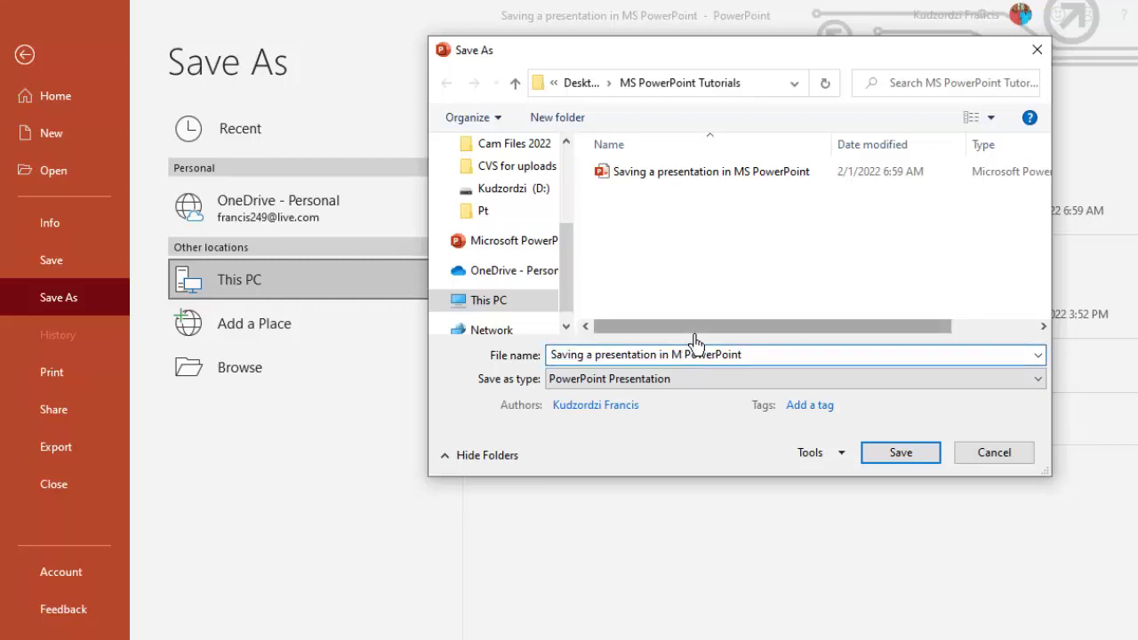
text(icrosoft)
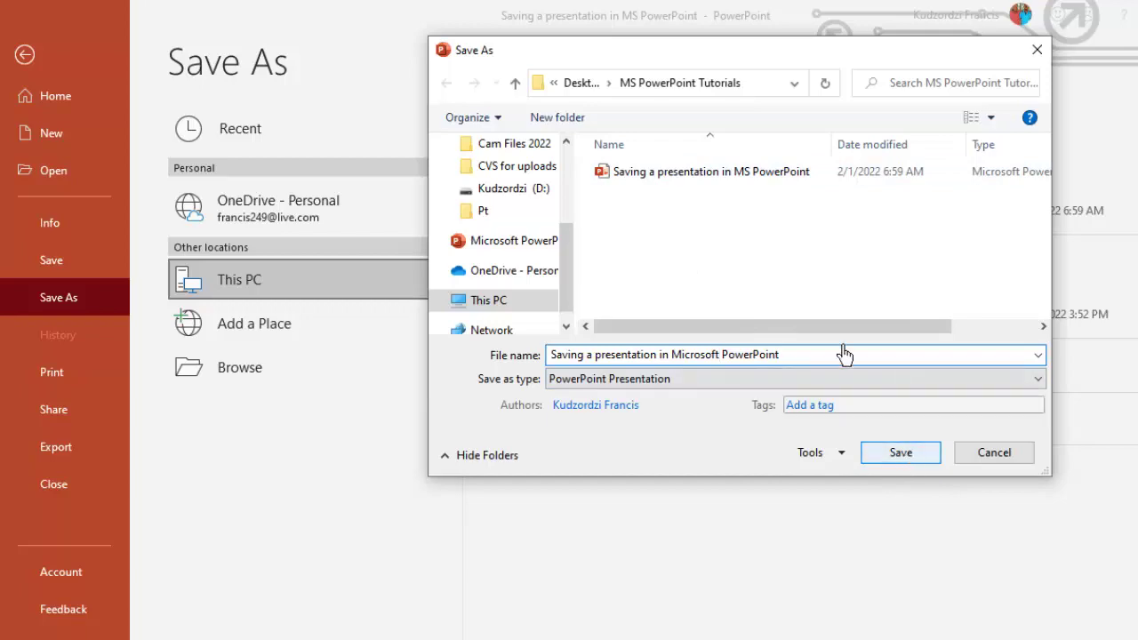
click(903, 461)
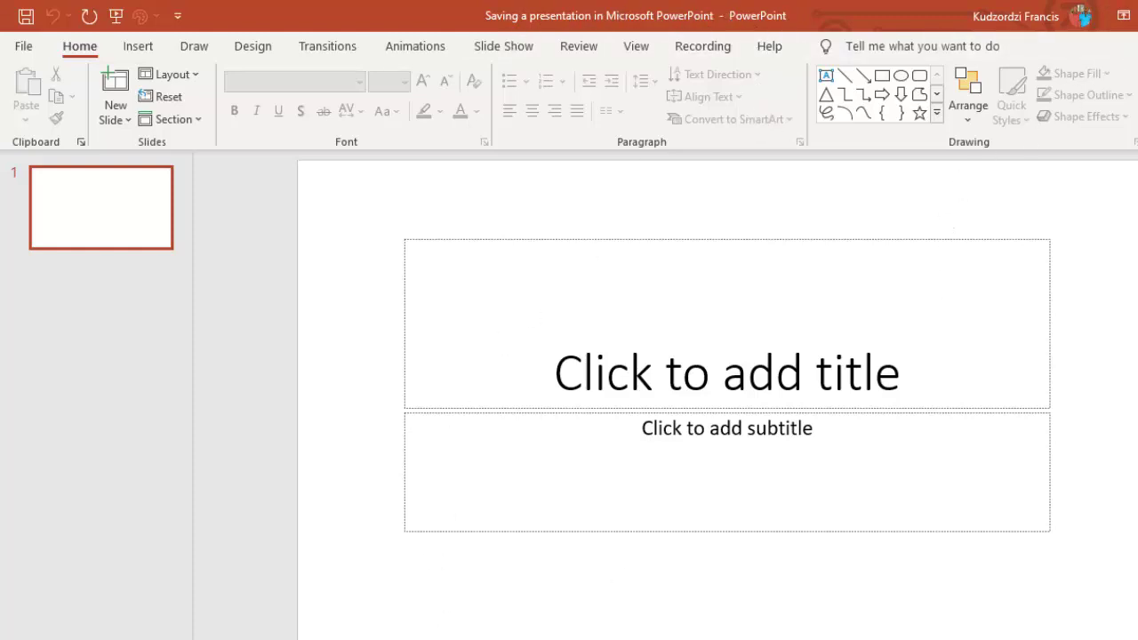
click(1137, 10)
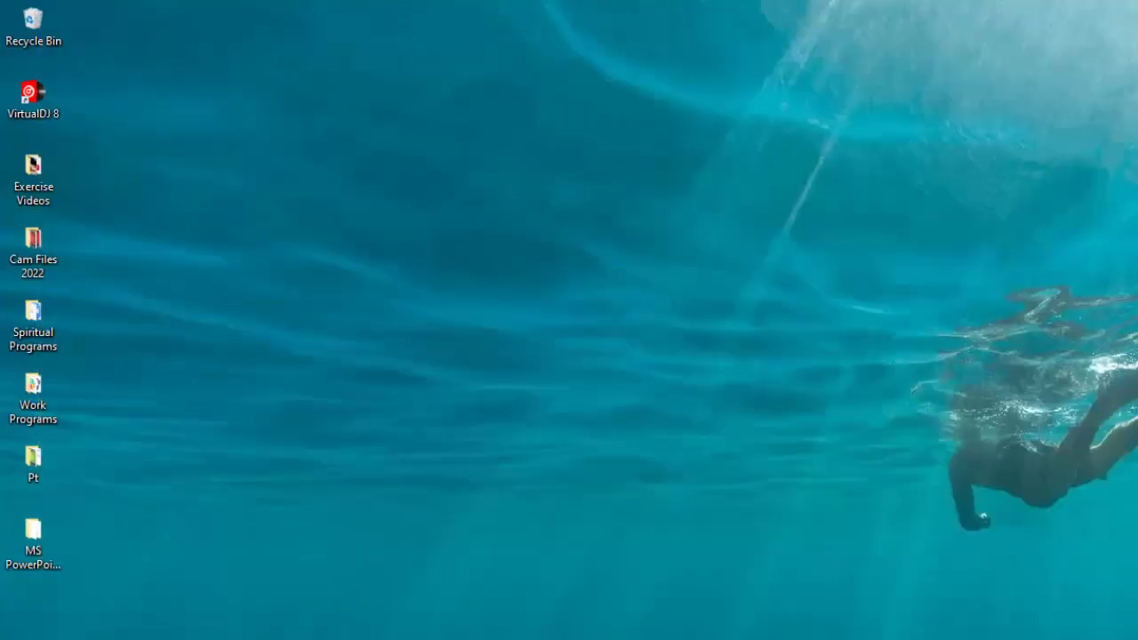
Open the MS PowerPoint Tutorials folder from the desktop to view the saved presentations.
click(44, 544)
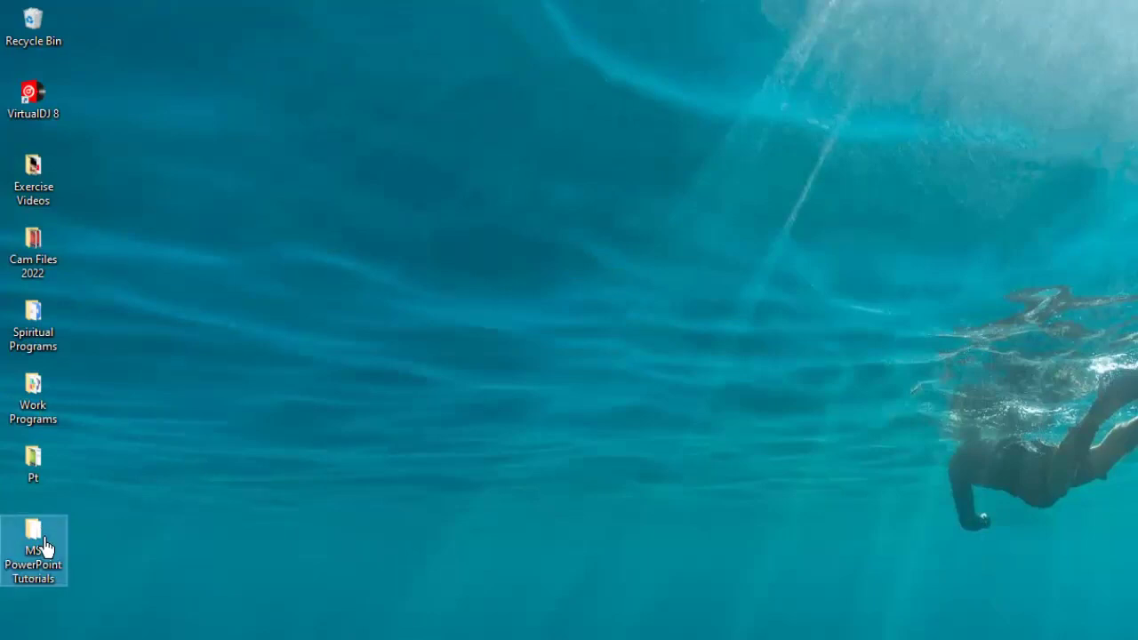
click(143, 500)
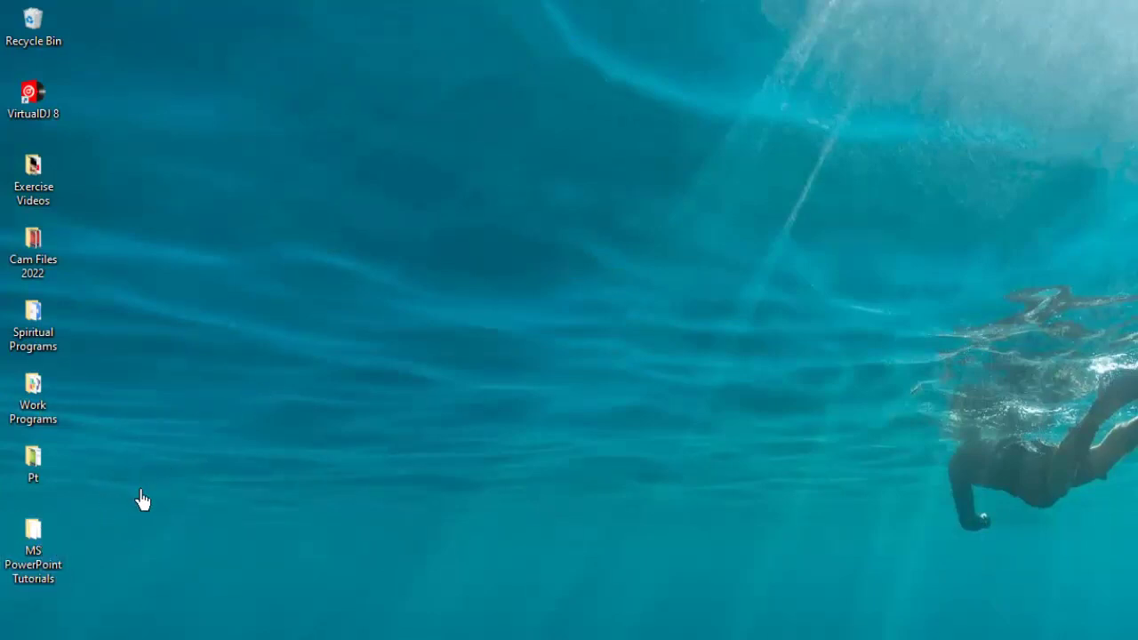
double_click(28, 542)
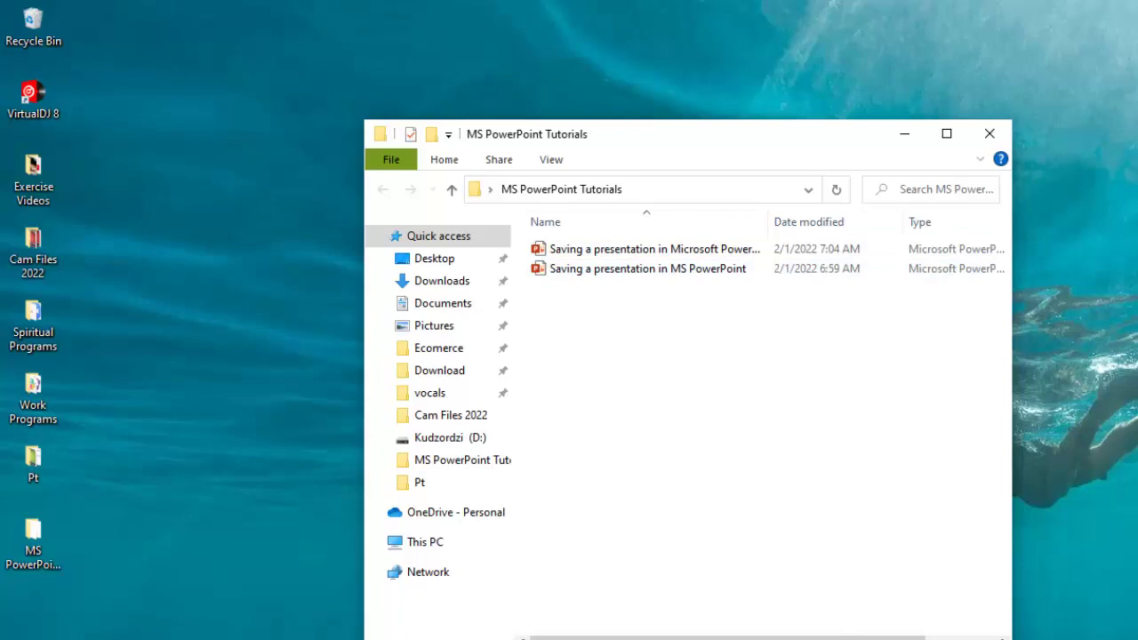
mouse_move(709, 638)
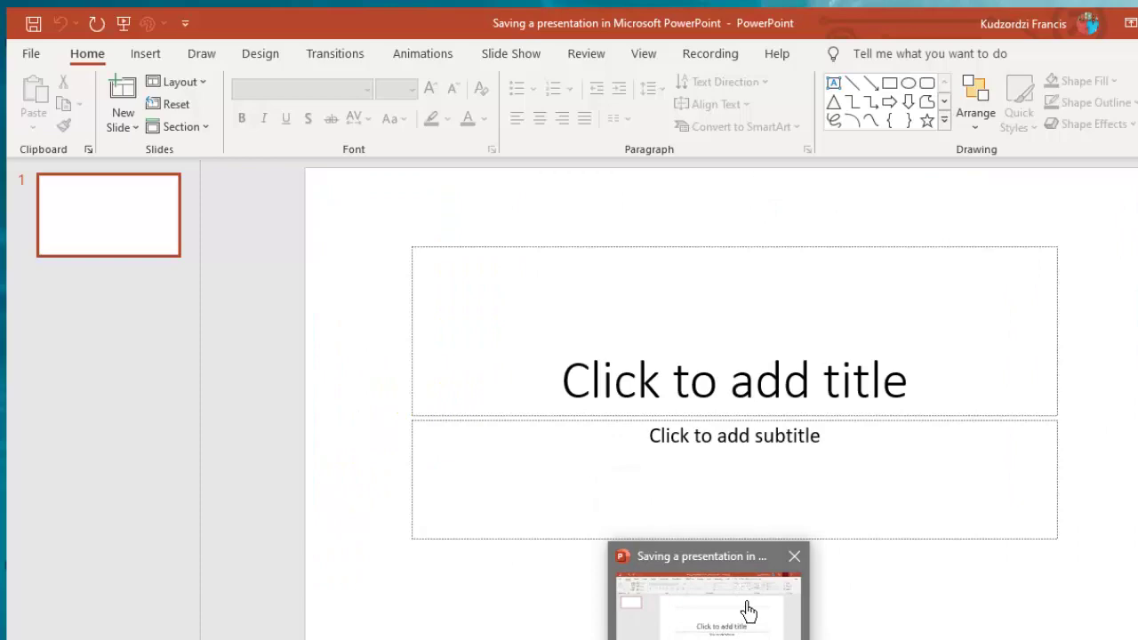
click(747, 610)
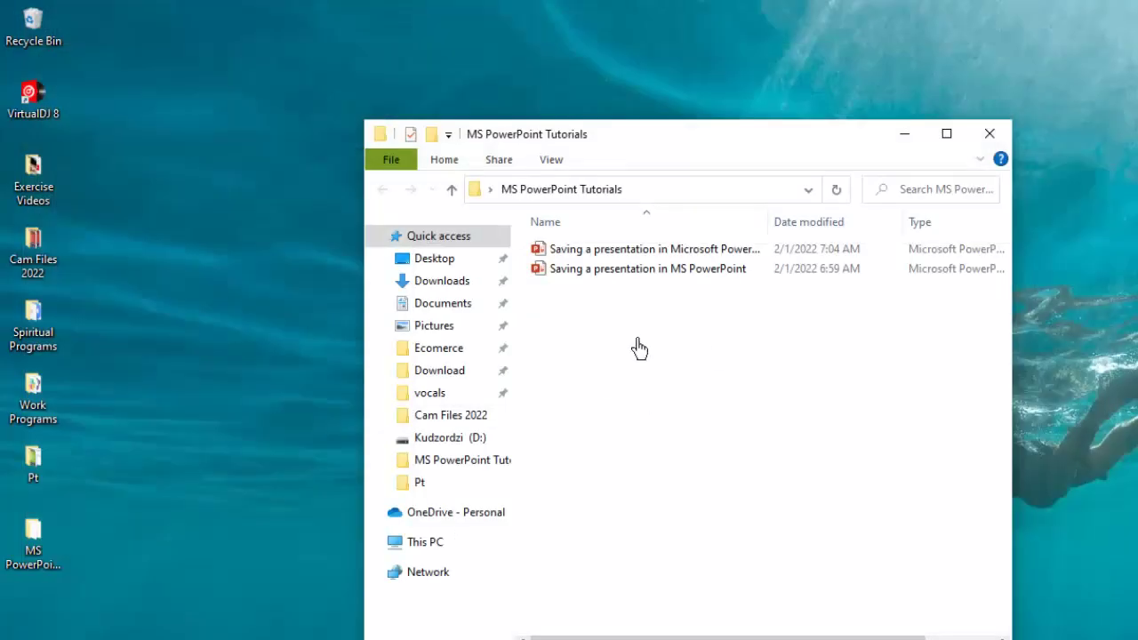
right_click(607, 271)
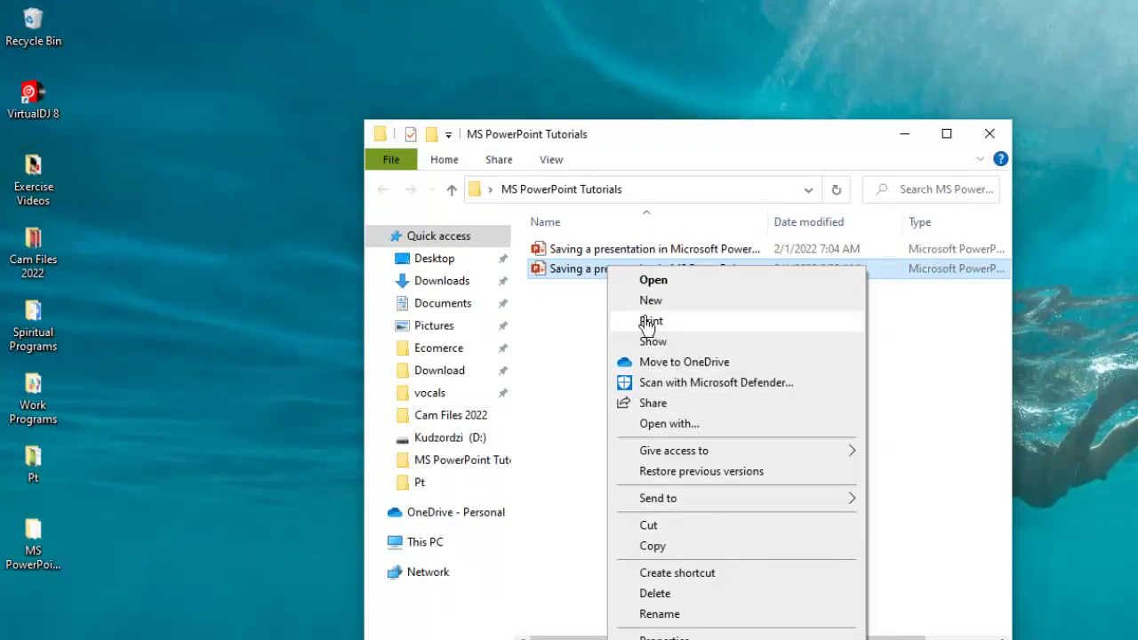
click(661, 614)
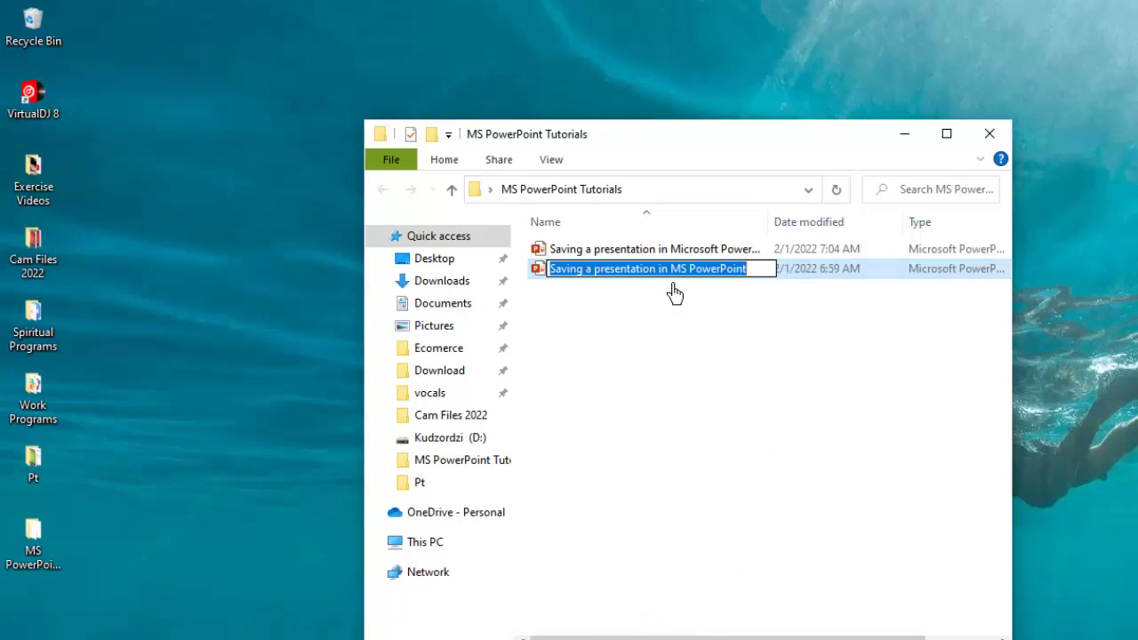
click(758, 303)
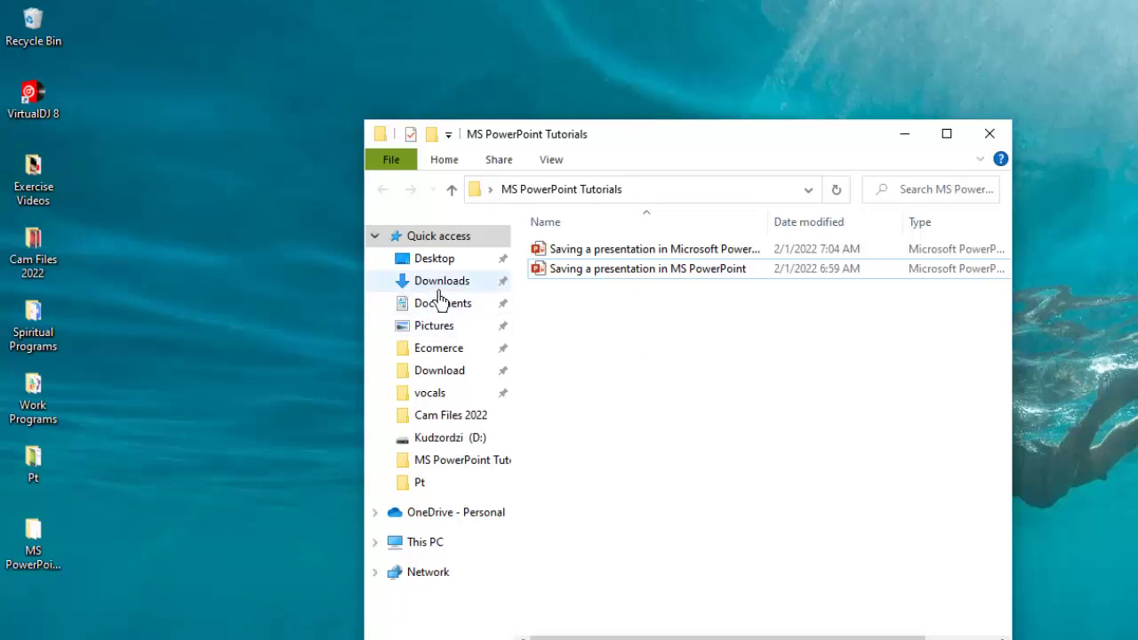
Maximize the folder window and create a new folder named "Ms ppt" inside MS PowerPoint Tutorials.
click(947, 136)
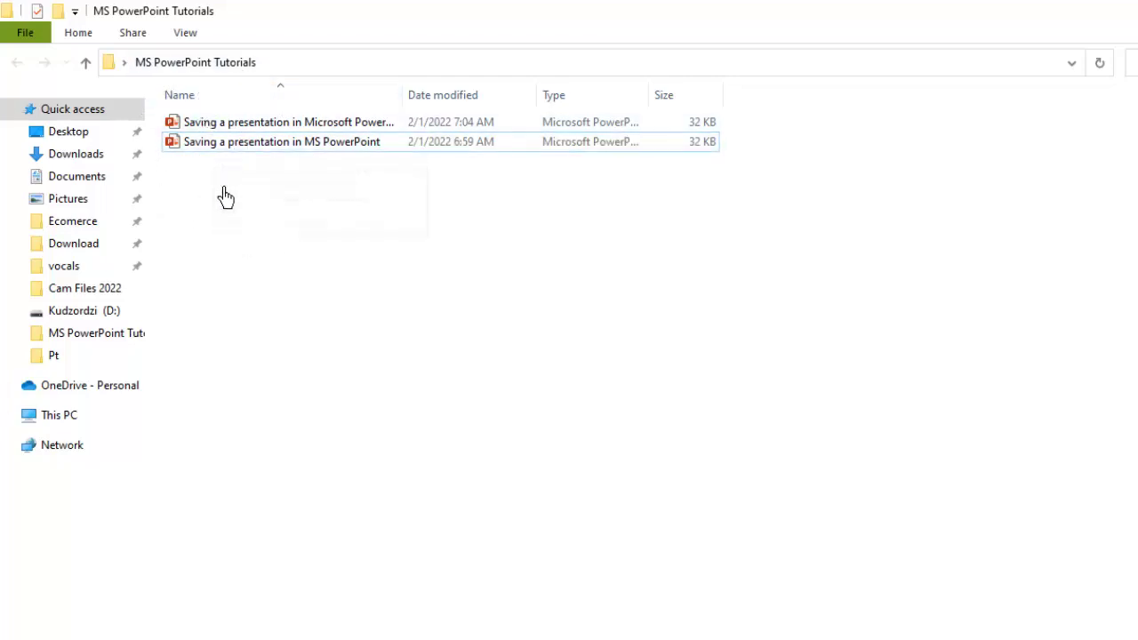
right_click(347, 271)
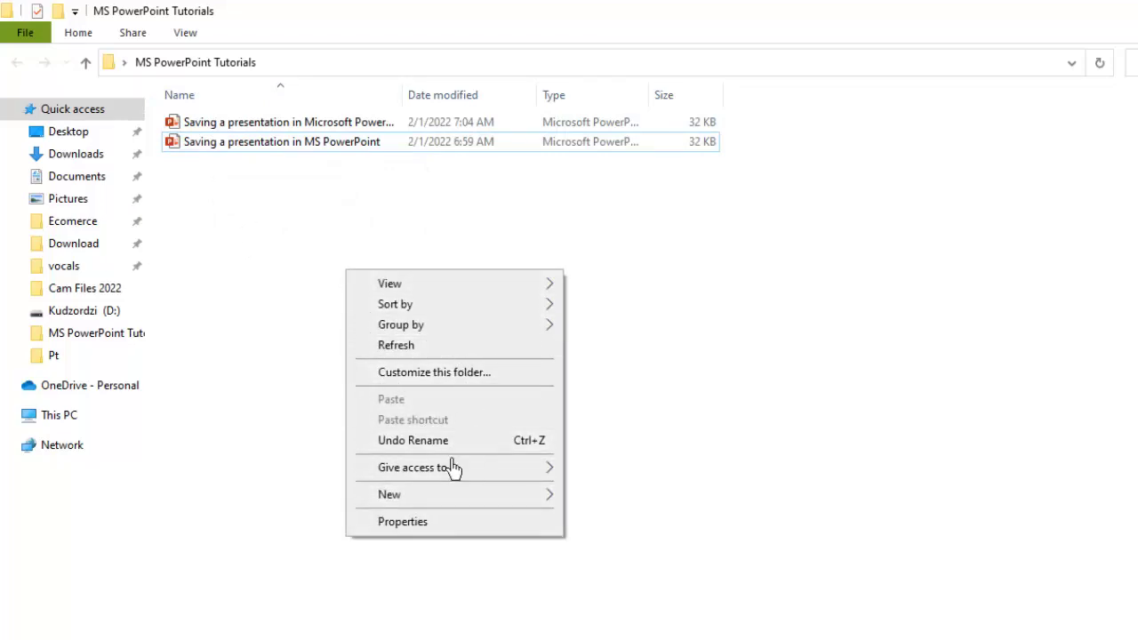
mouse_move(526, 501)
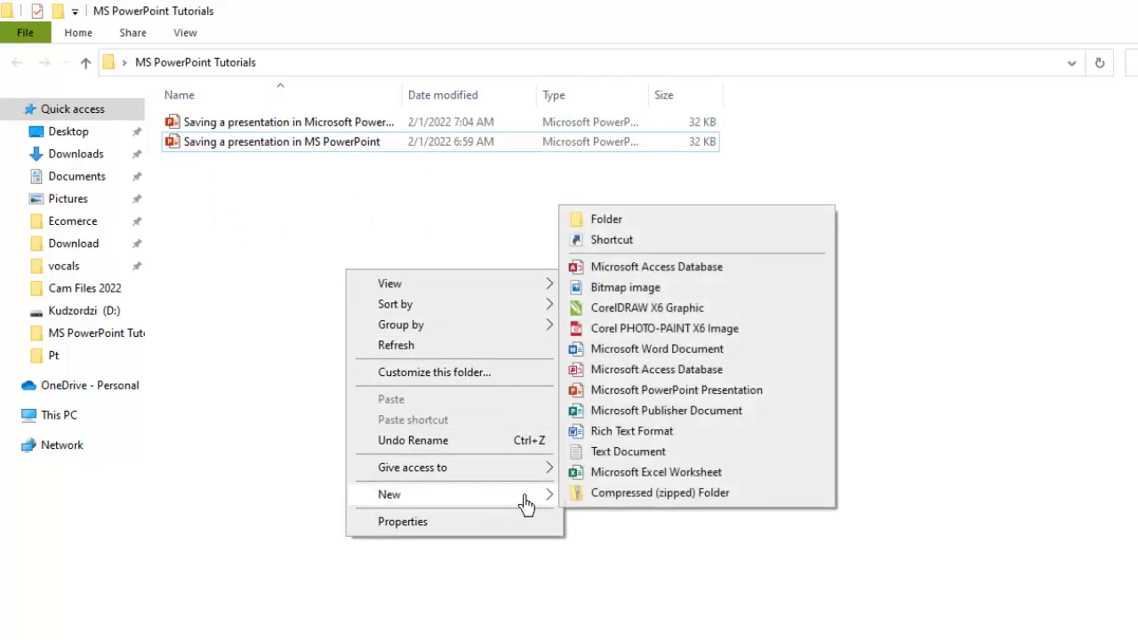
click(603, 220)
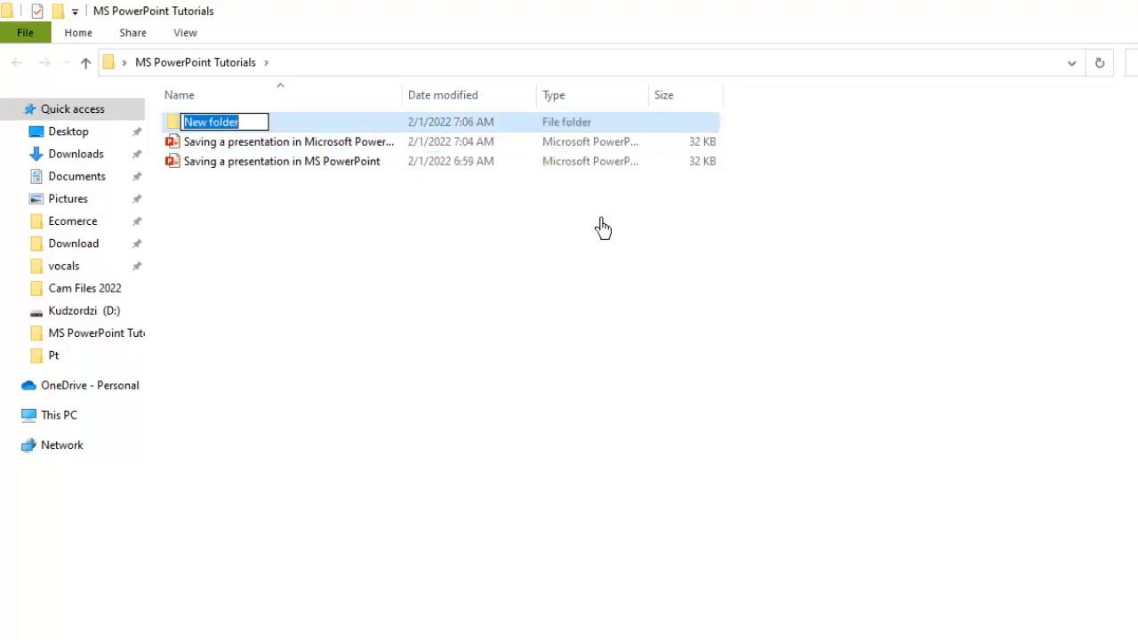
text(M)
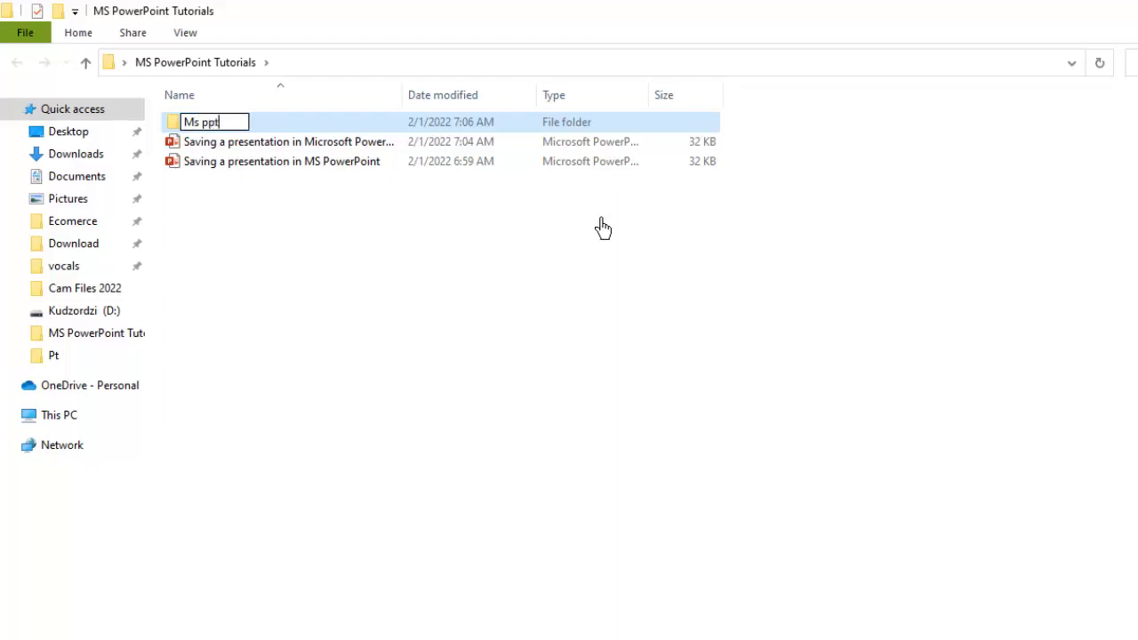
text(s ppt)
key(Return)
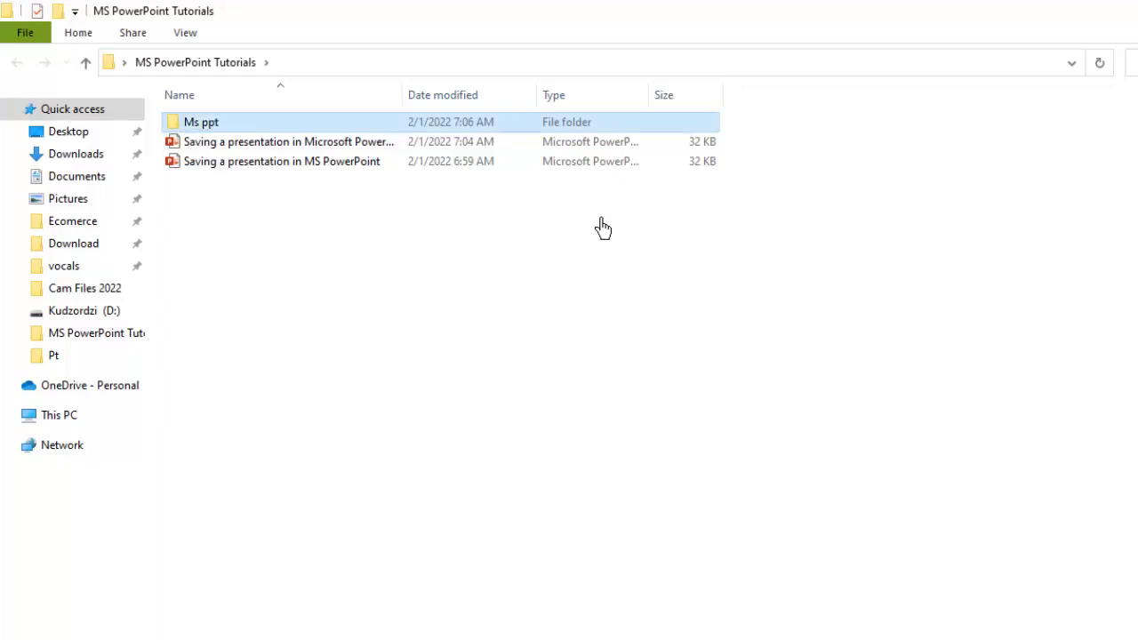
Create a new Microsoft PowerPoint Presentation named "Saving a Presentation" inside the Ms ppt folder.
double_click(303, 129)
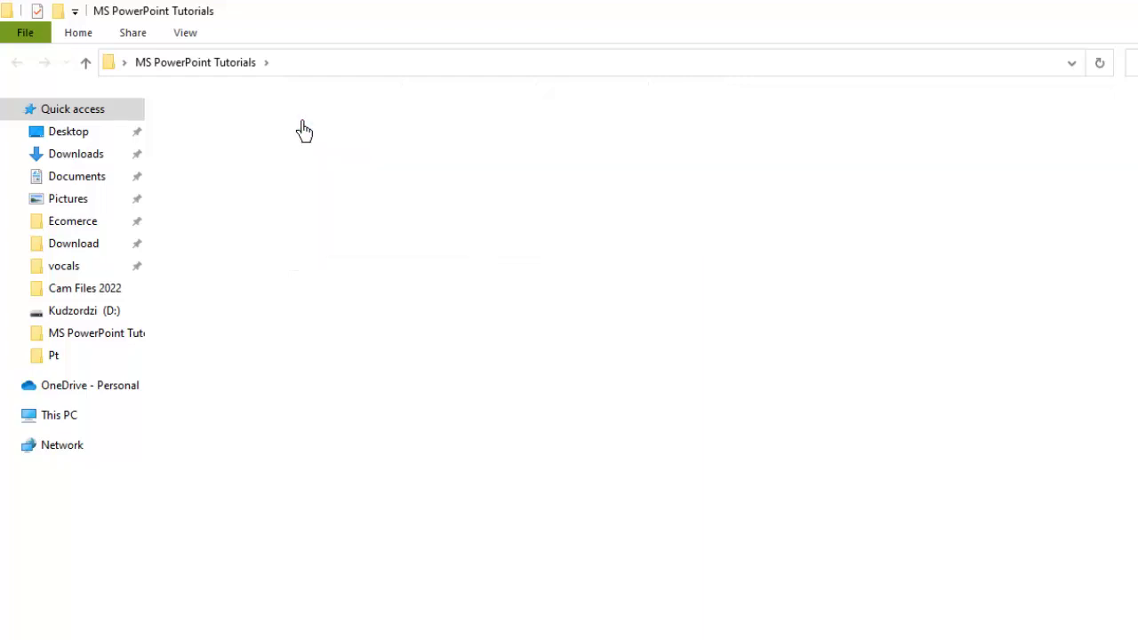
right_click(281, 252)
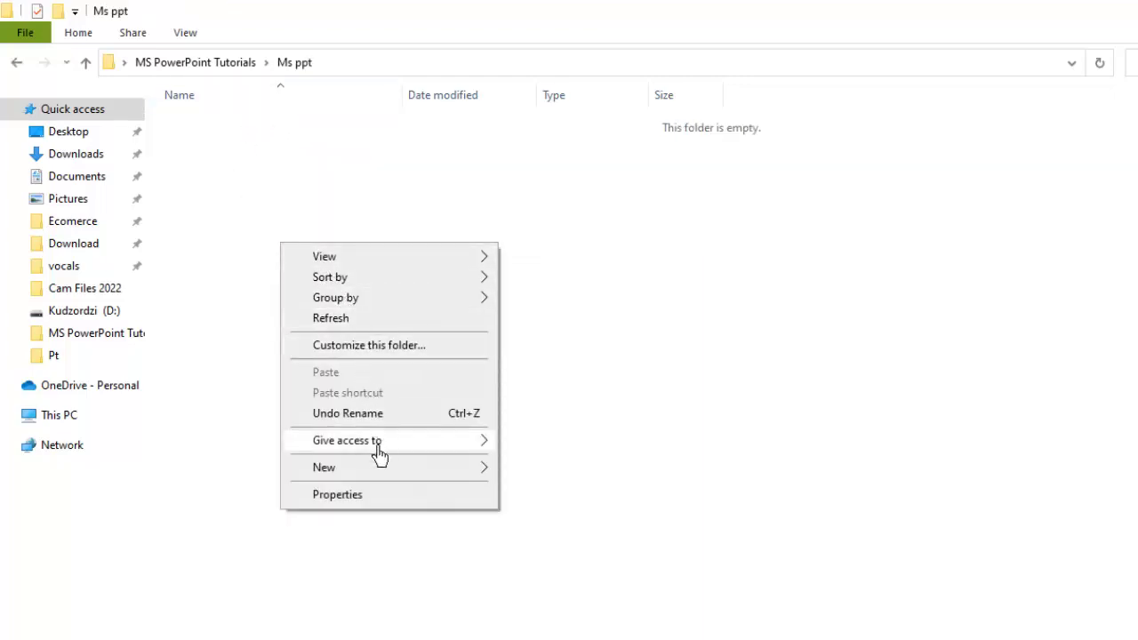
mouse_move(384, 476)
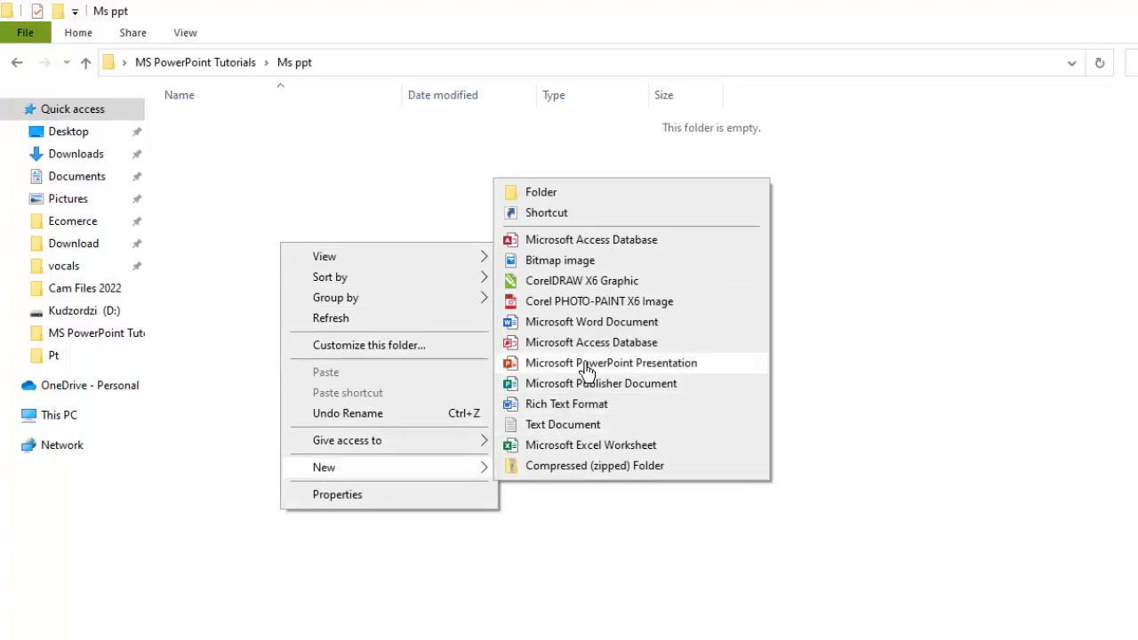
click(578, 364)
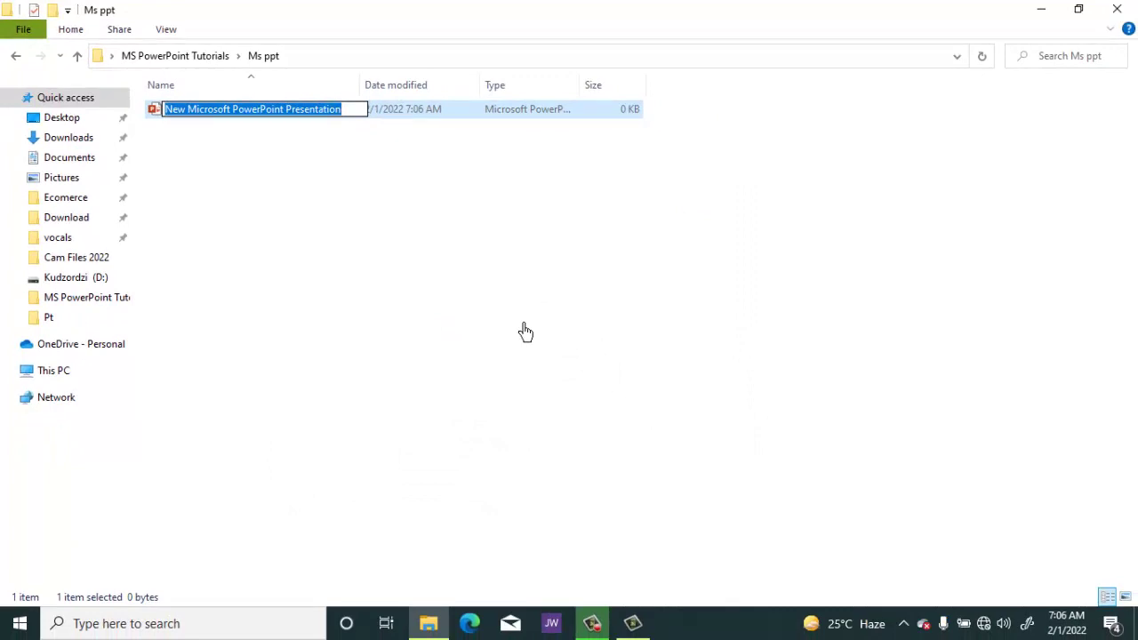
text(Saving a)
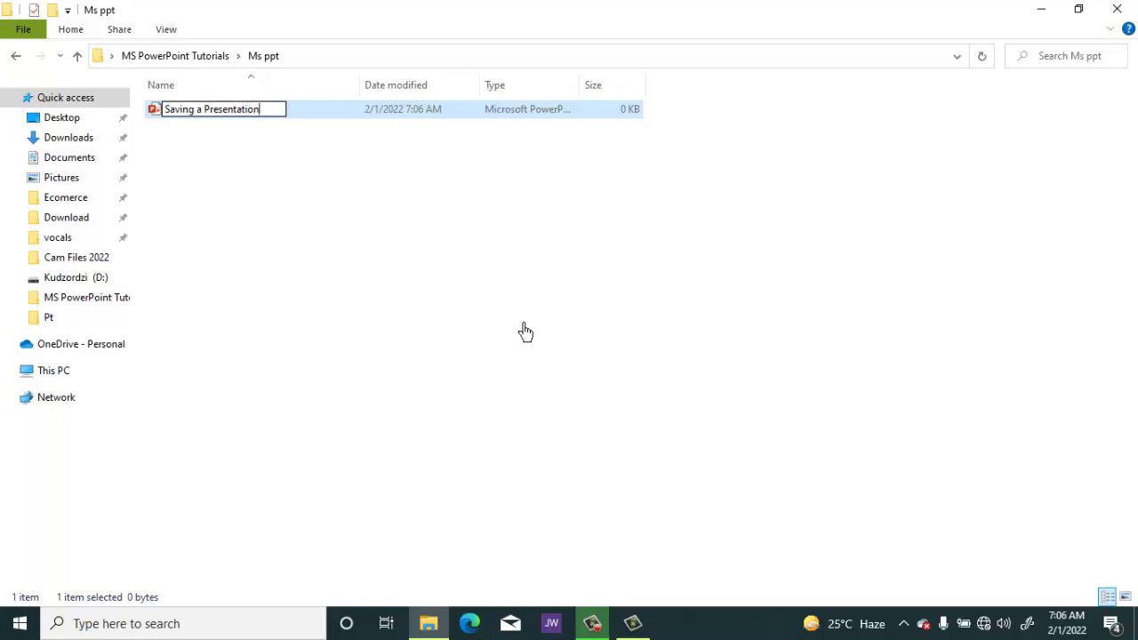
key(Return)
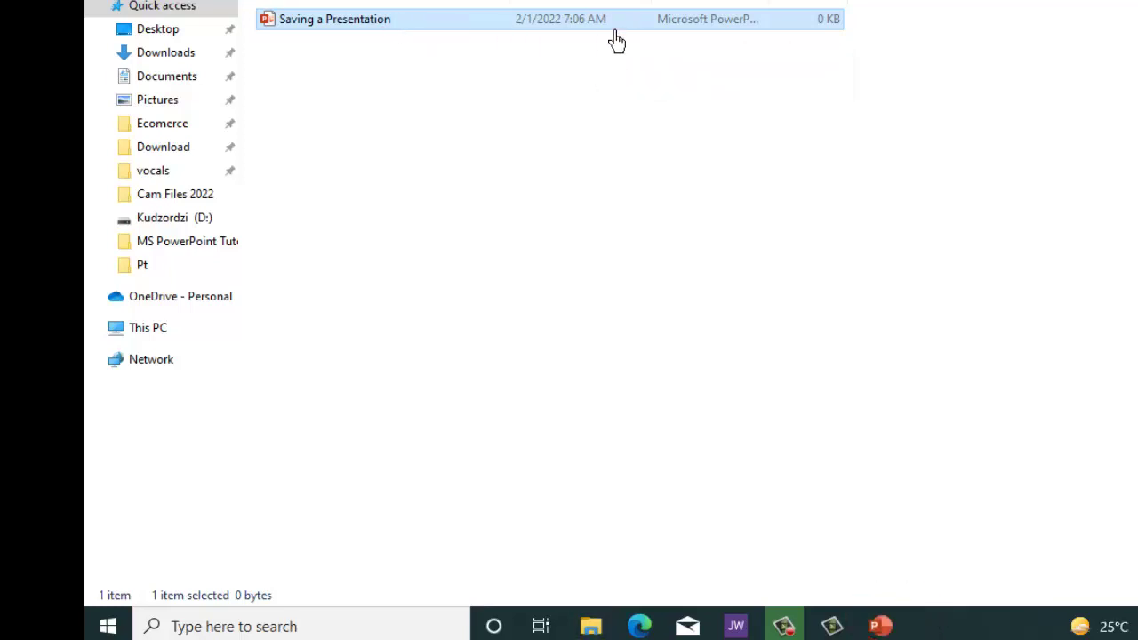
Switch to PowerPoint and add the first slide to the "Saving a Presentation" file.
click(880, 626)
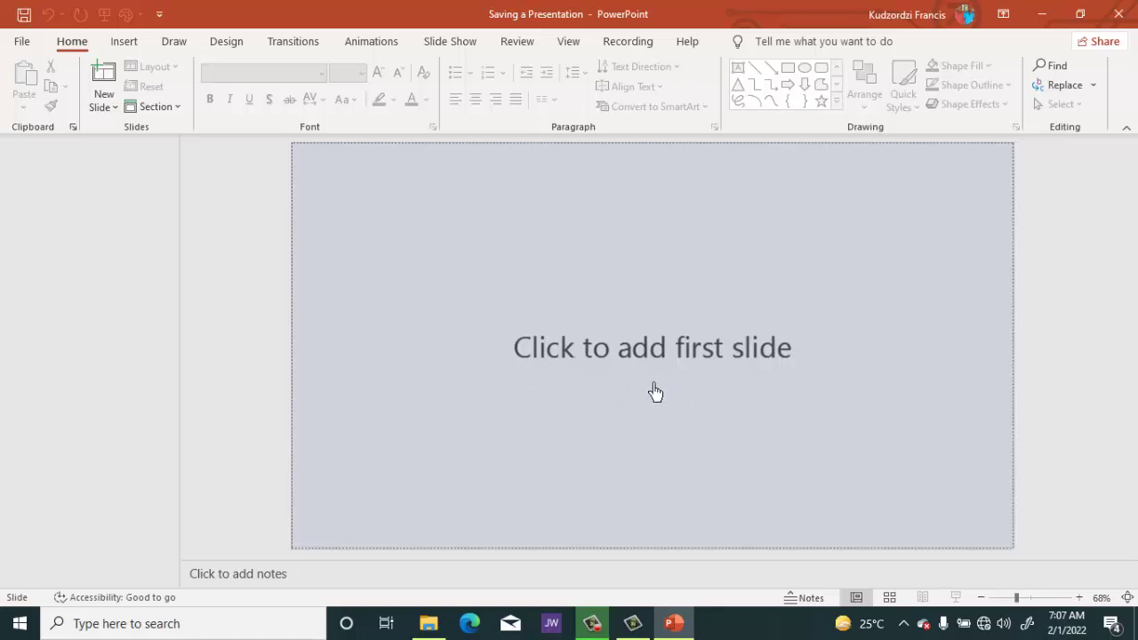
click(616, 366)
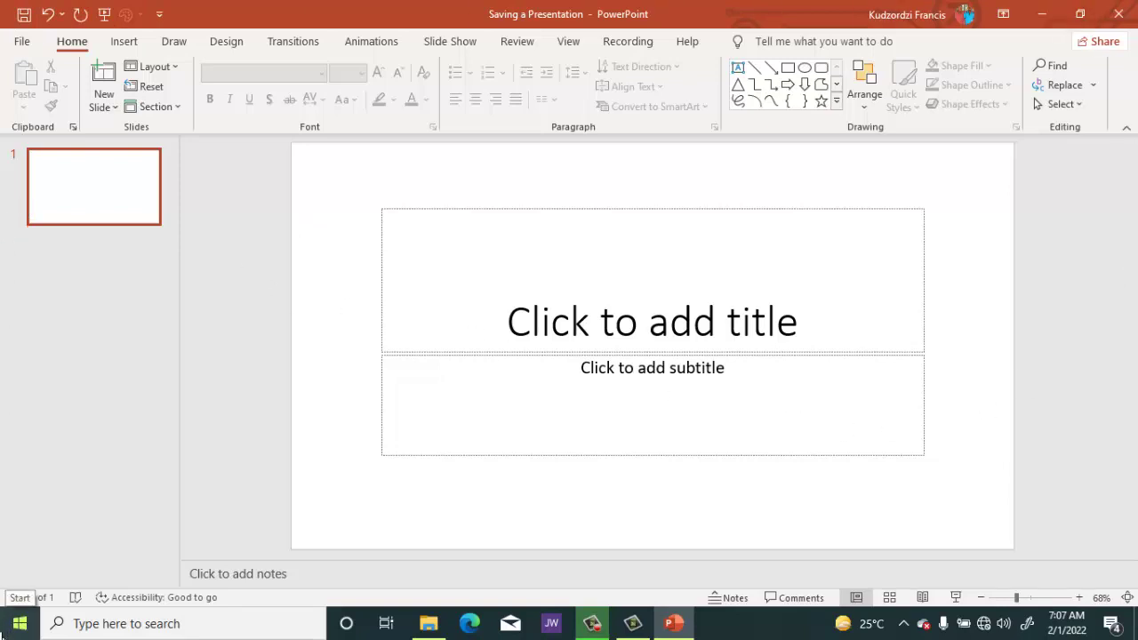
click(3, 631)
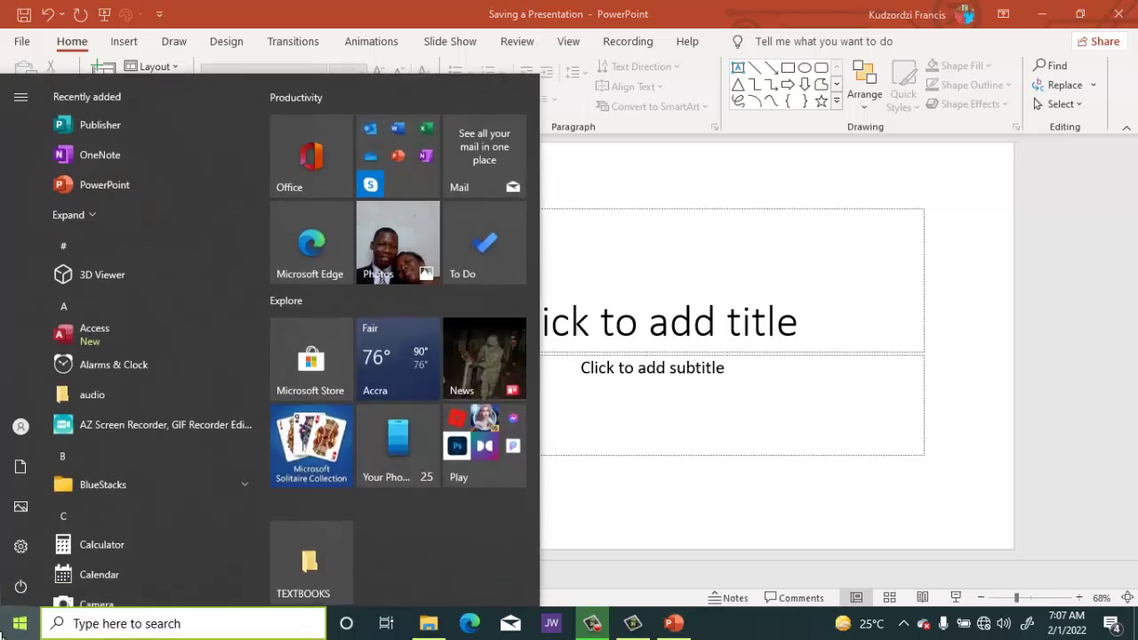
click(982, 205)
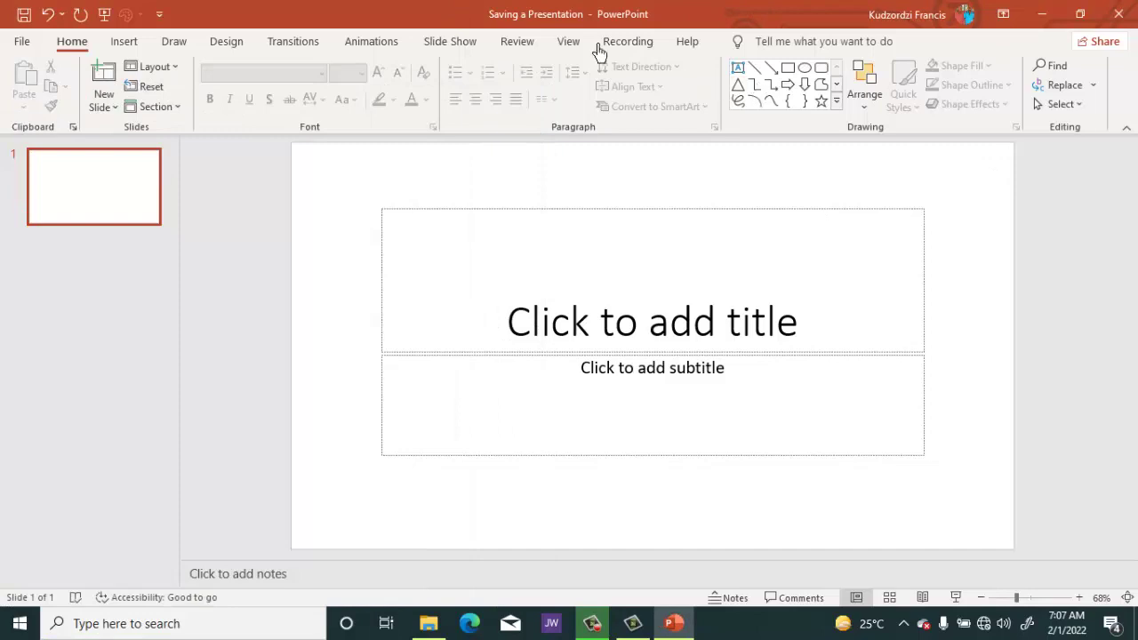